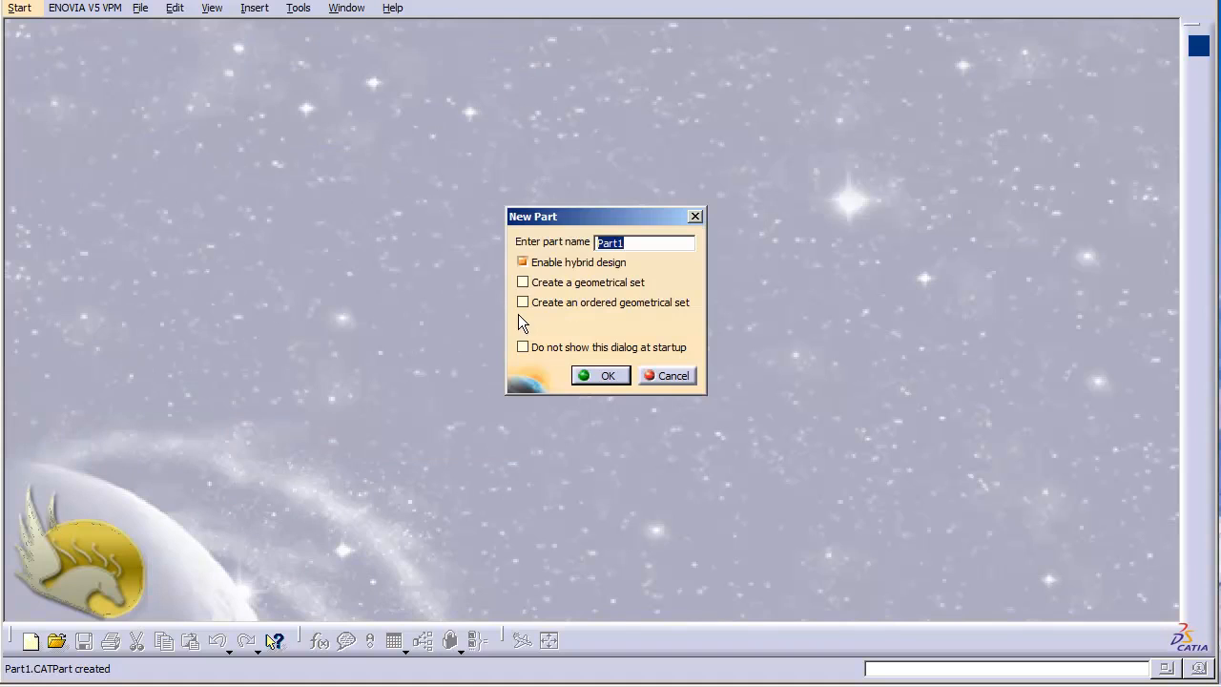
Create the new part and sketch a rectangle about 220 by 100 mm around the origin on the xy plane
click(603, 376)
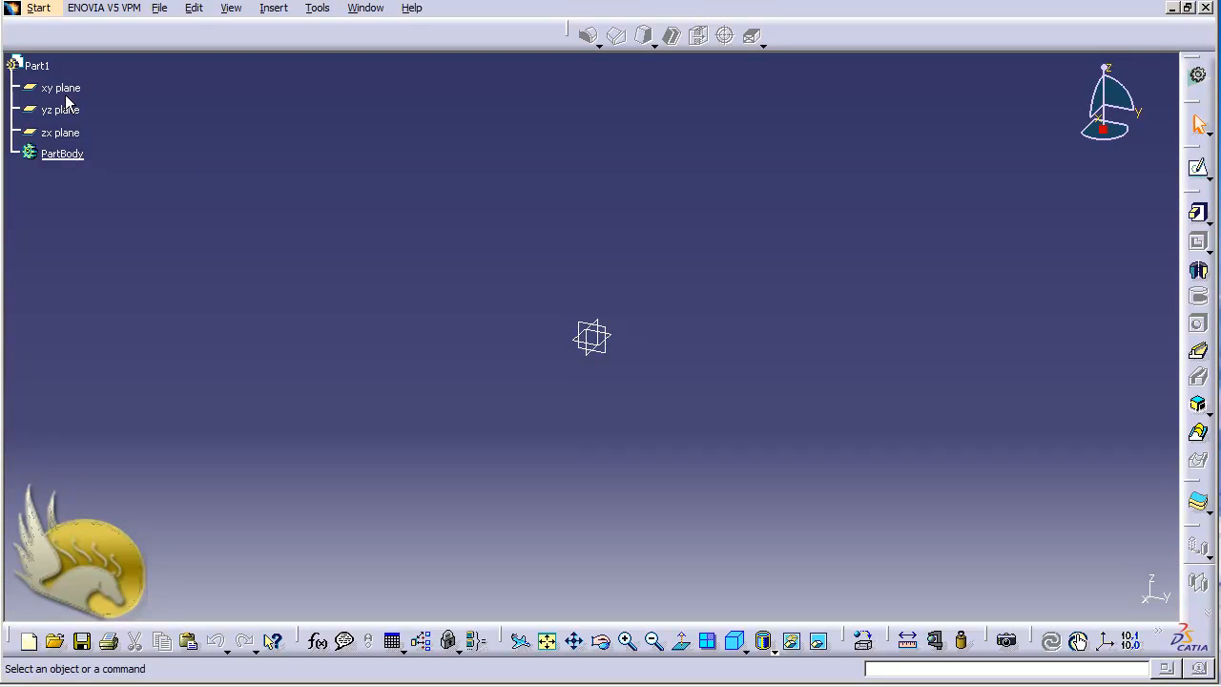
click(63, 88)
click(1198, 168)
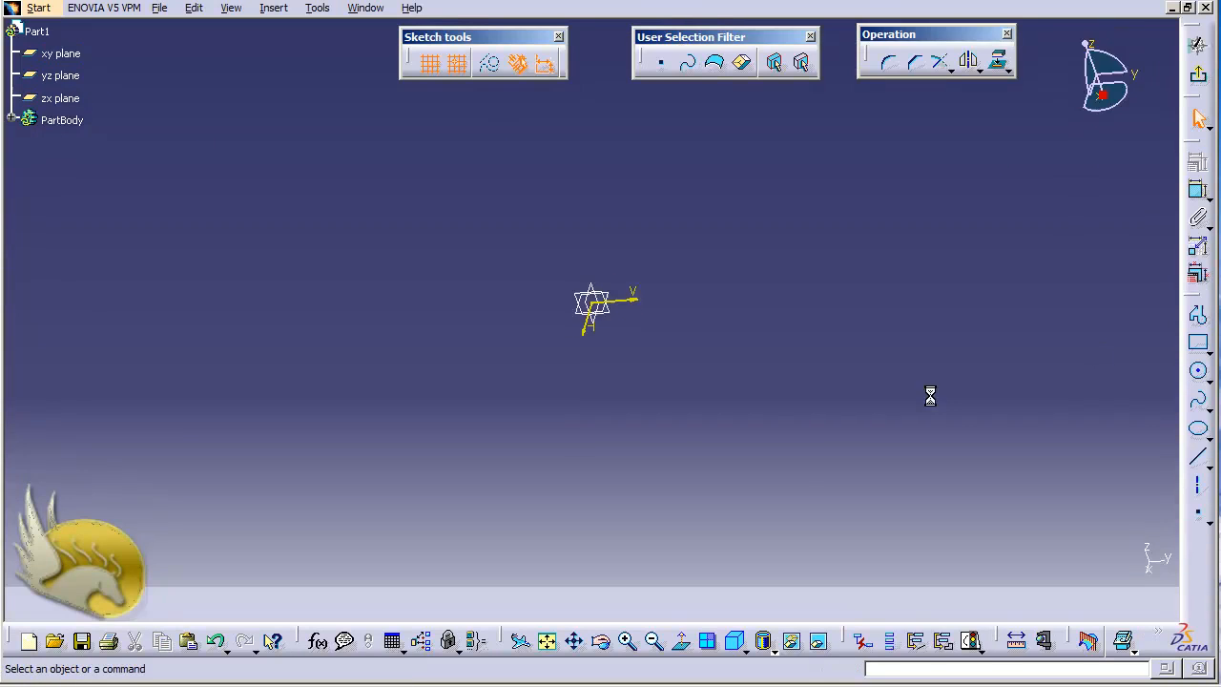
click(1198, 343)
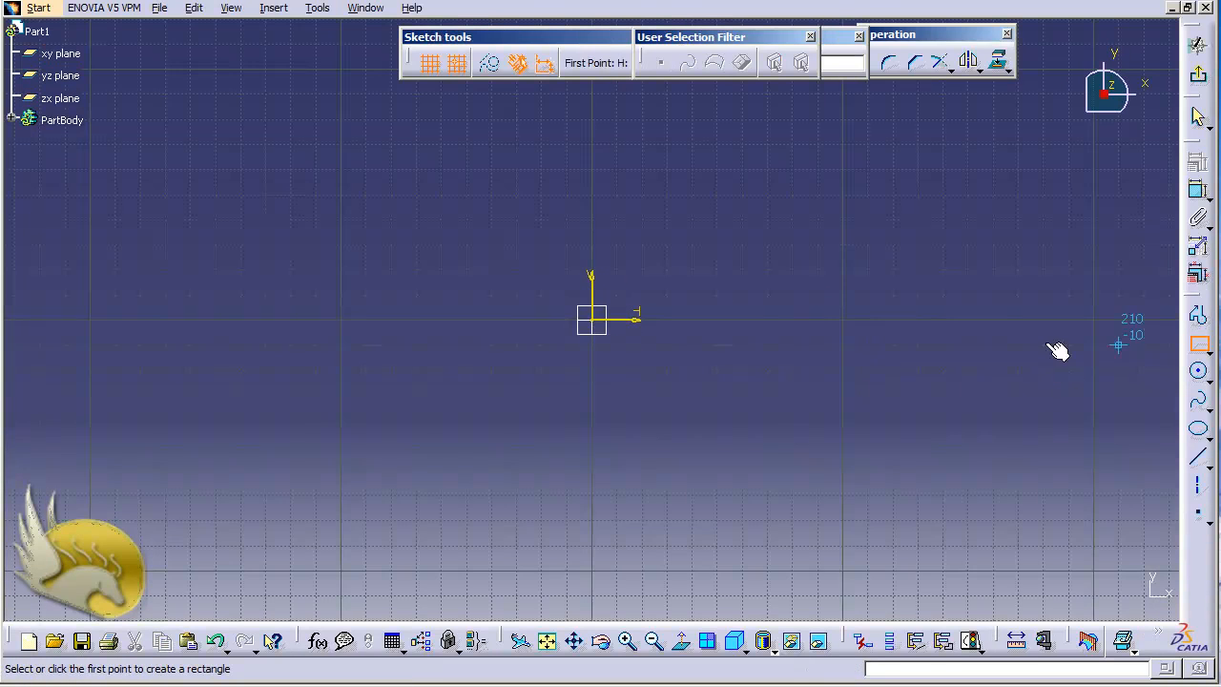
click(368, 195)
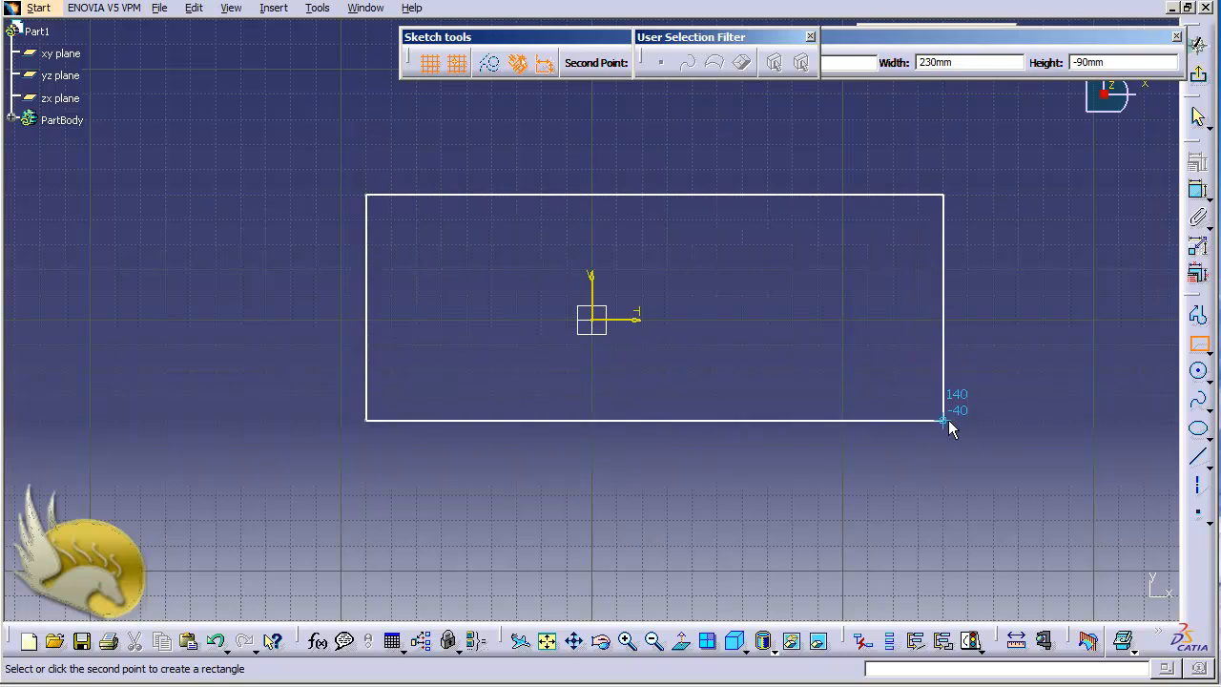
click(913, 445)
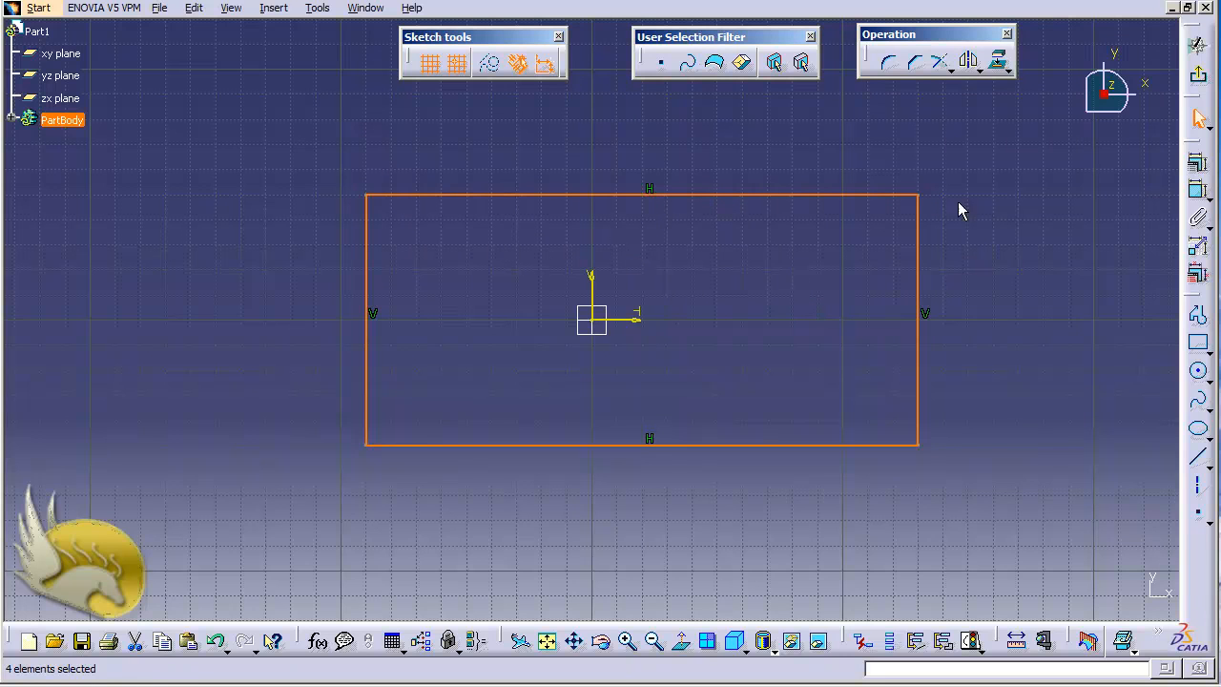
click(1198, 77)
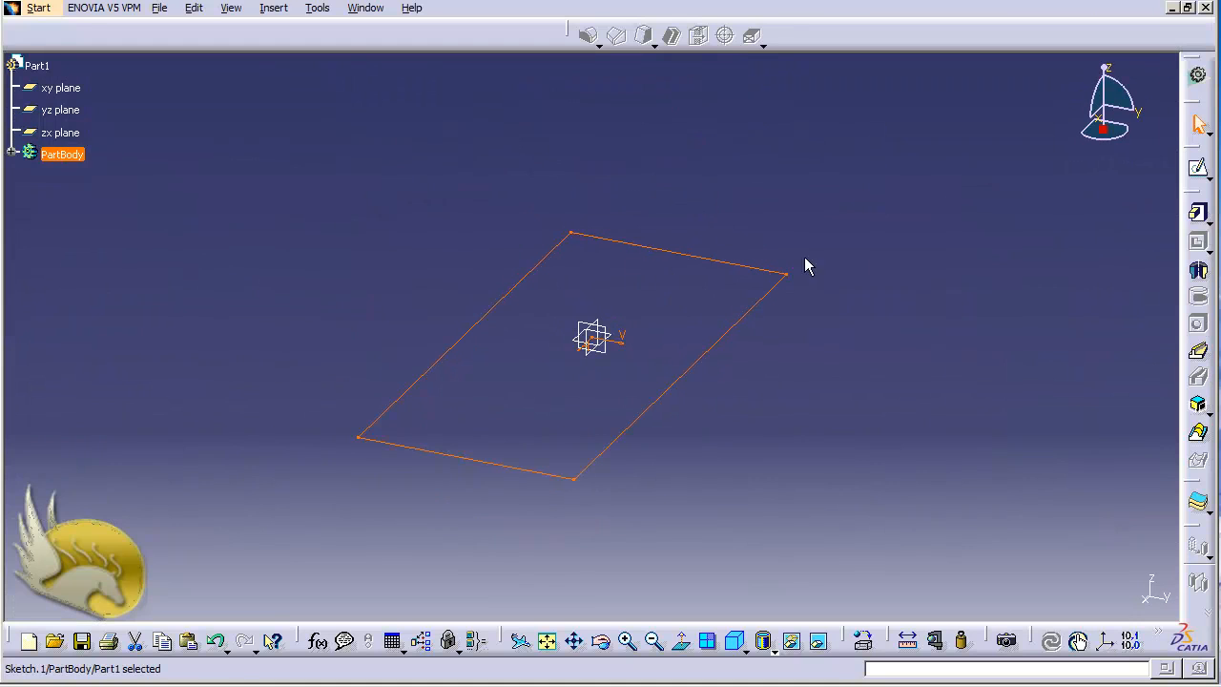
Pad the rectangle sketch with a length of 40 mm and mirrored extent
click(1200, 218)
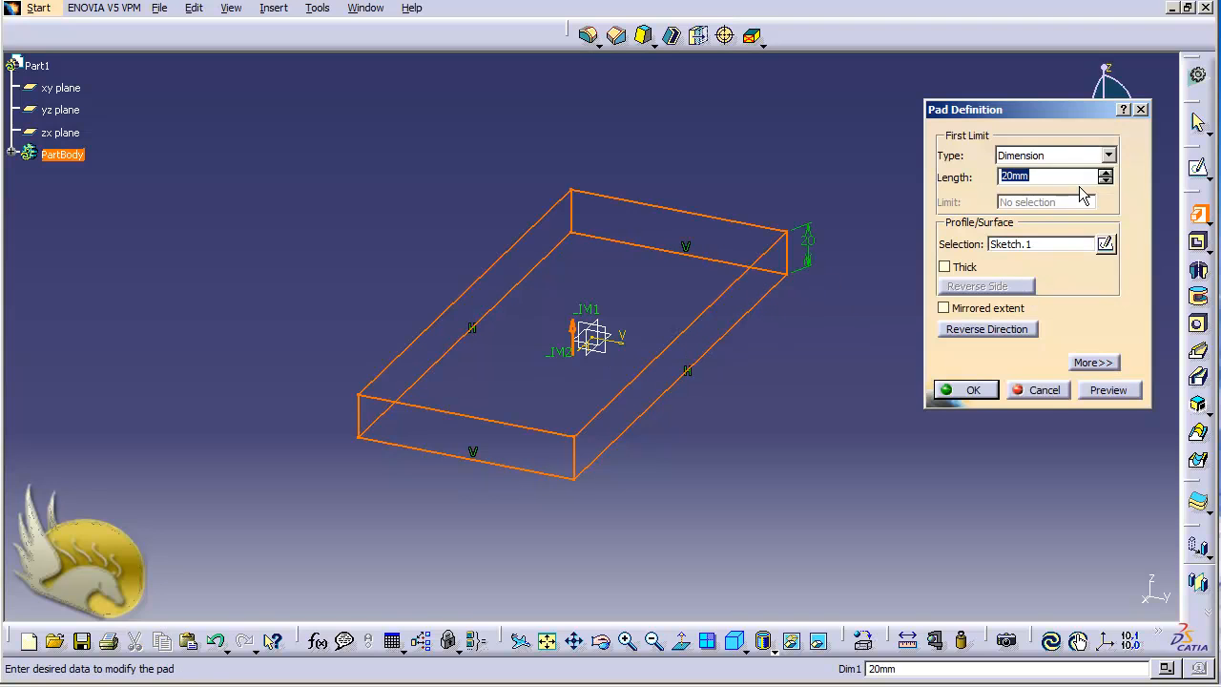
text(40)
click(949, 311)
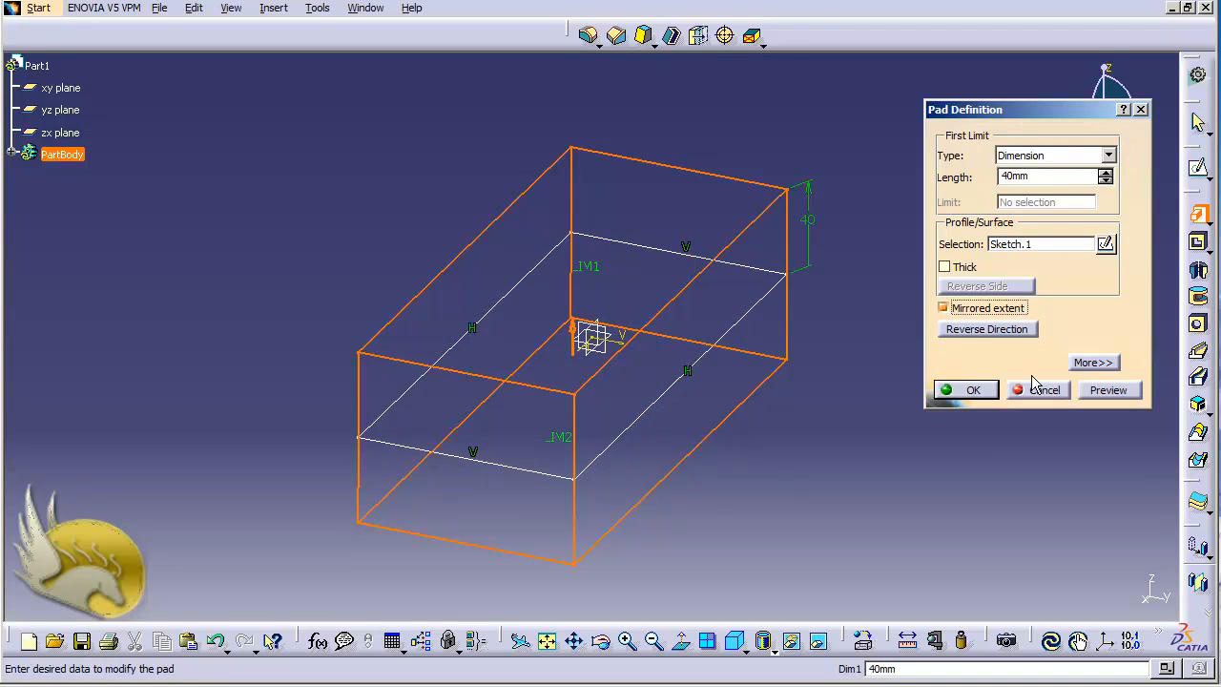
click(966, 389)
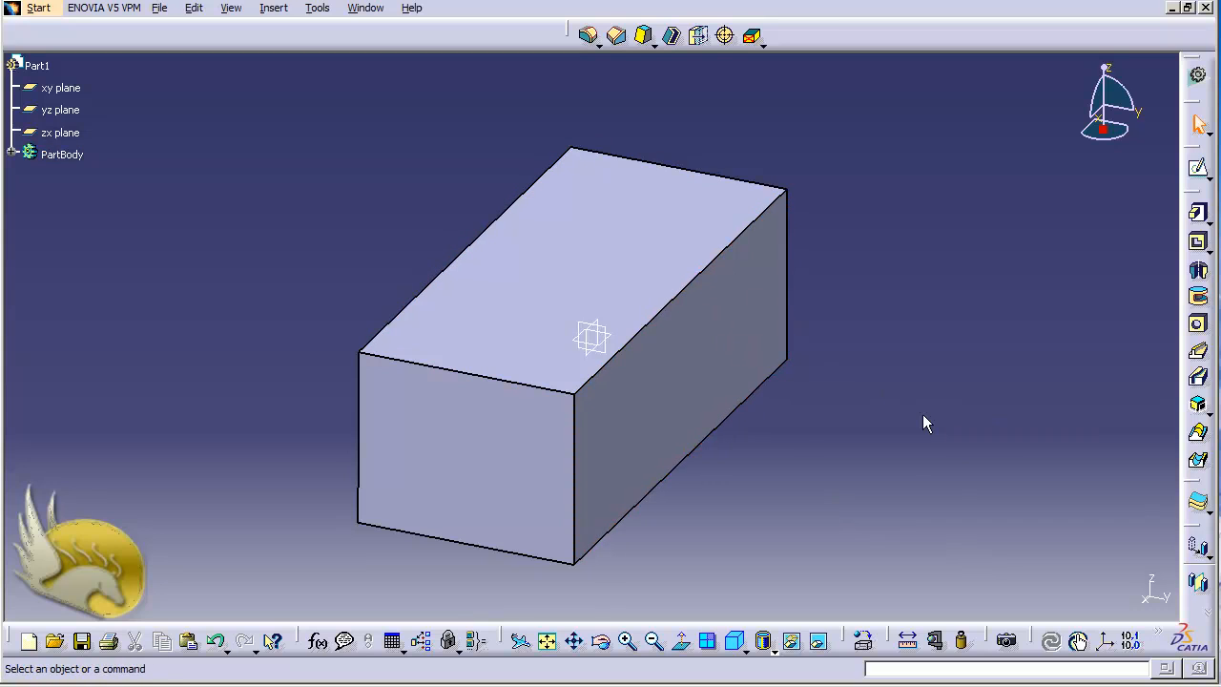
Sketch a circle of about 22 mm radius on the block's top face, near one short end
click(607, 249)
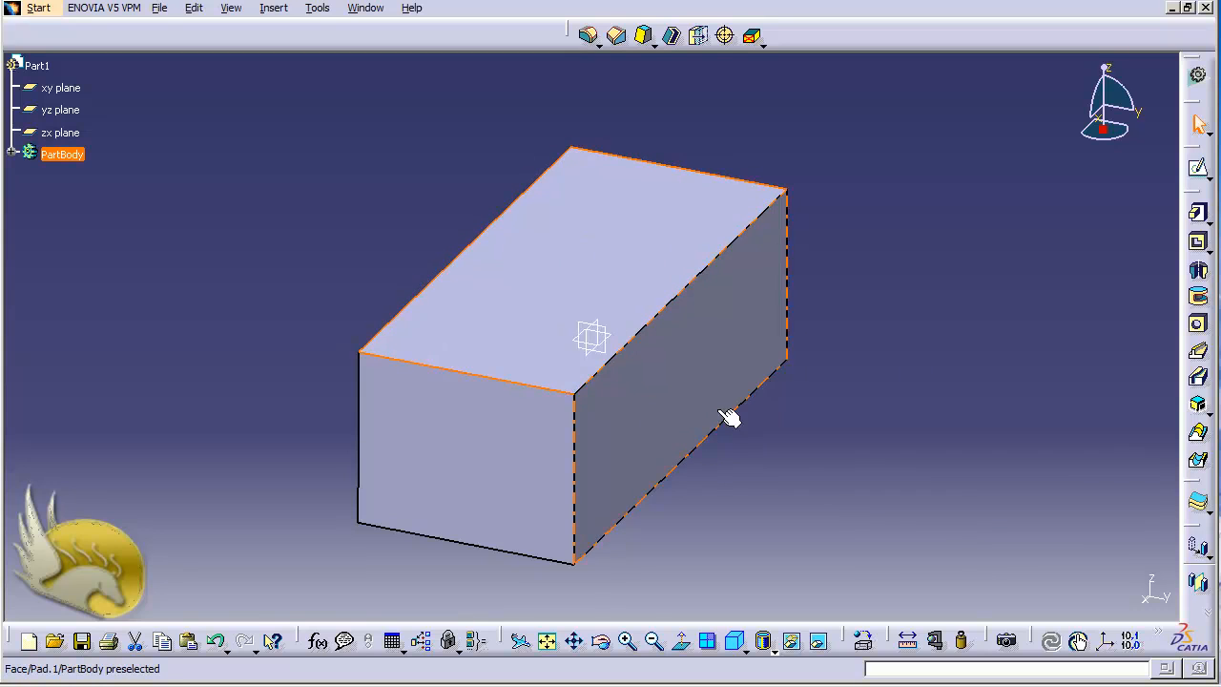
click(1198, 168)
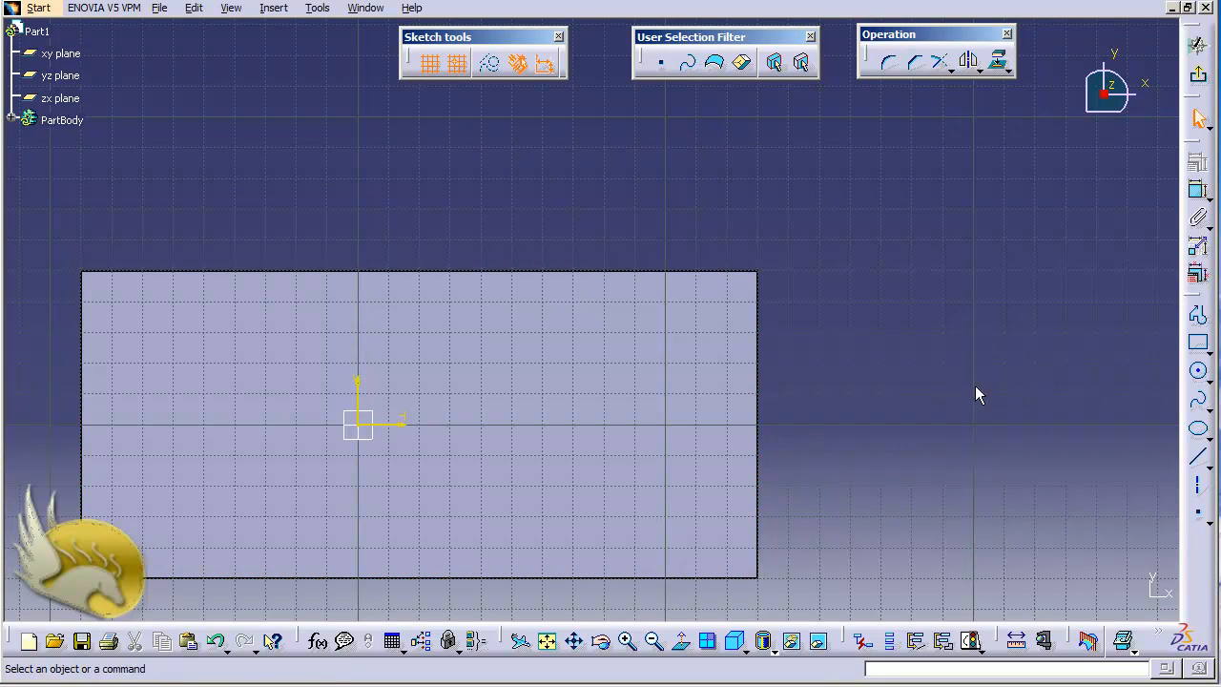
click(1198, 370)
click(634, 363)
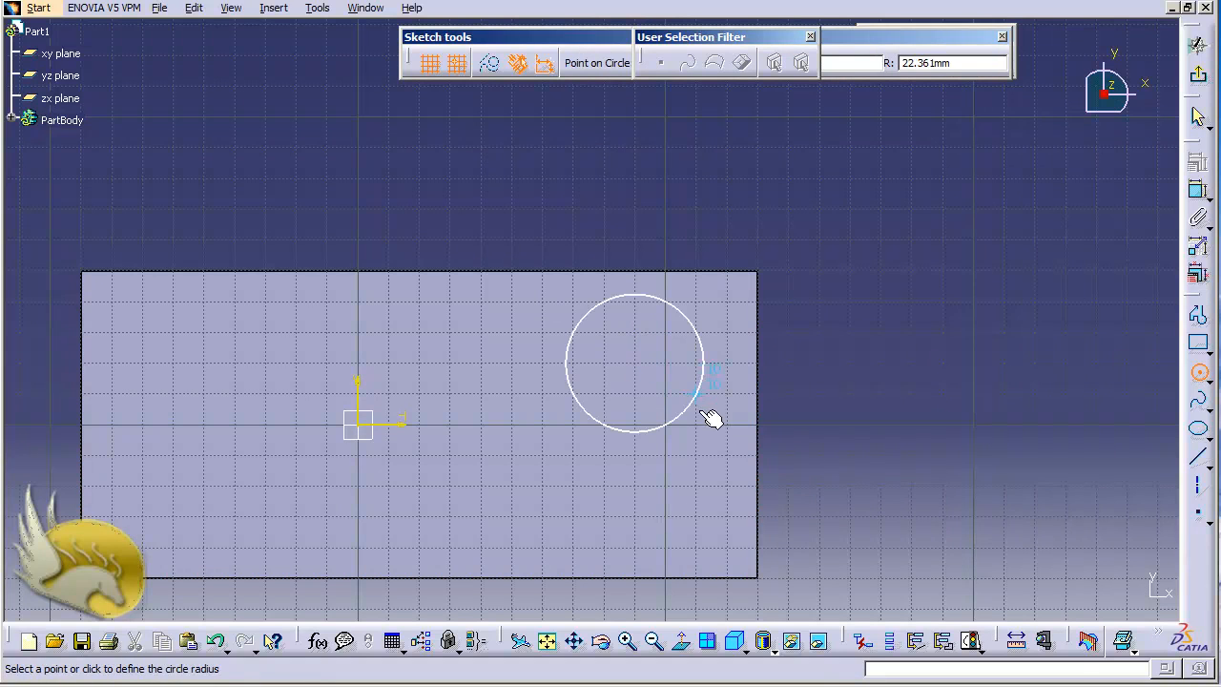
click(692, 404)
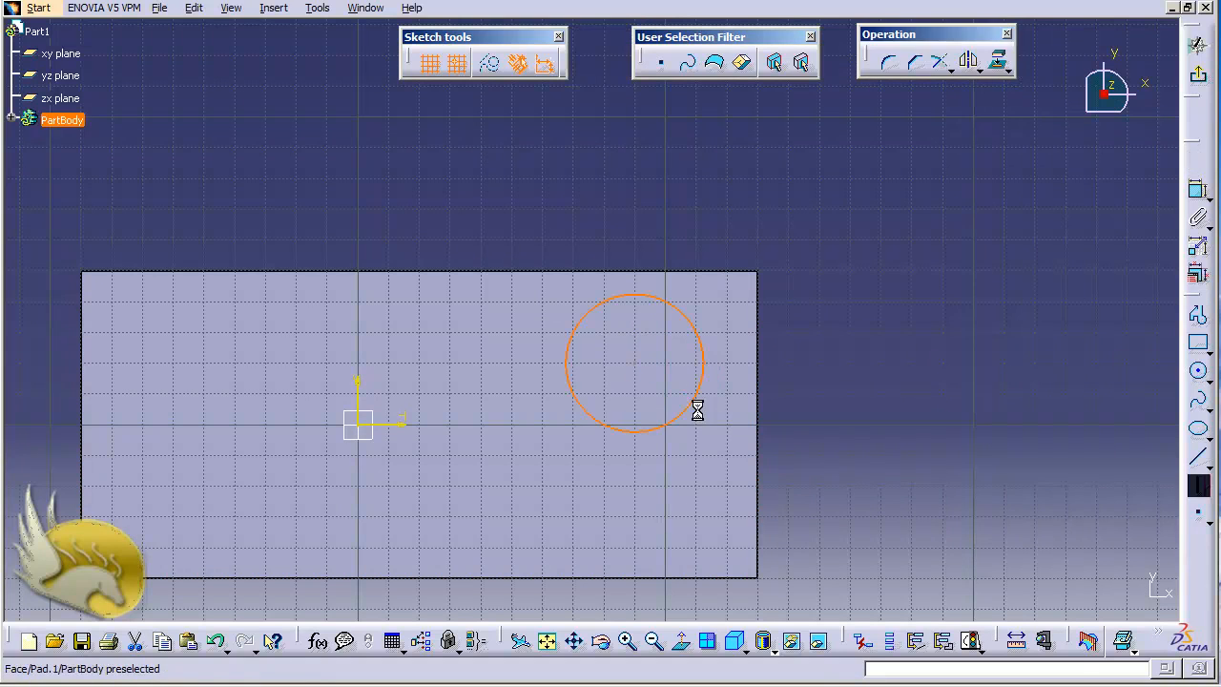
click(1199, 82)
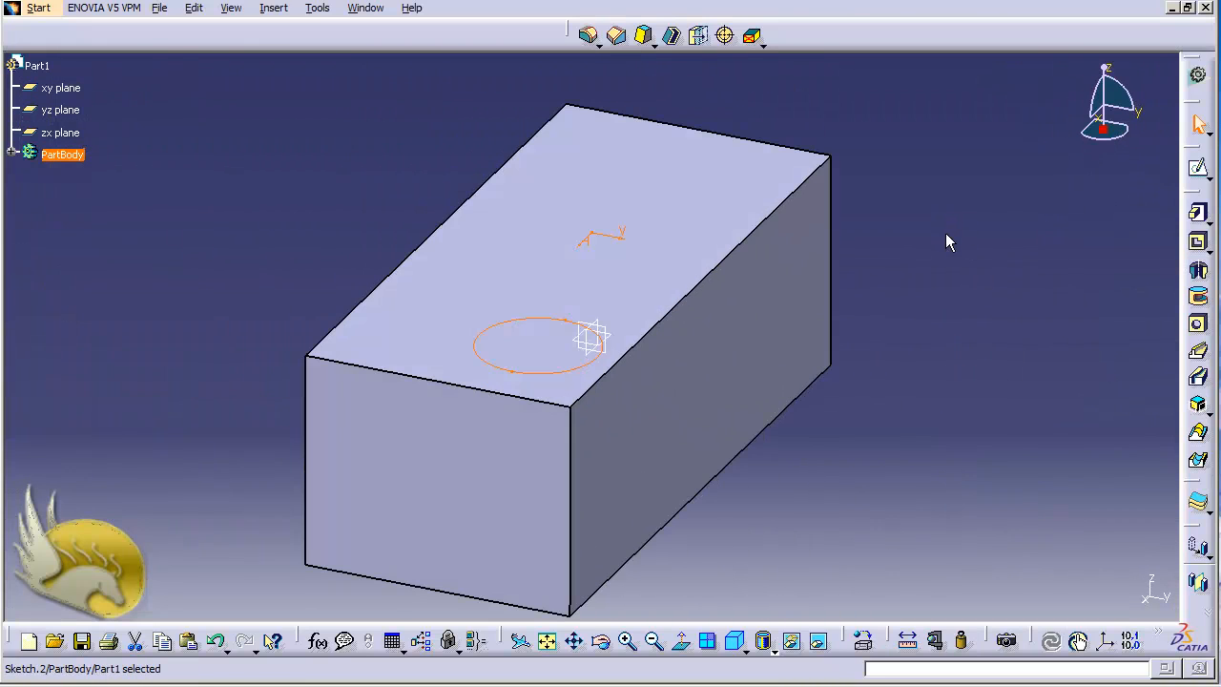
Cut a 20 mm deep pocket into the block from the circle sketch, previewing it before accepting
click(1198, 241)
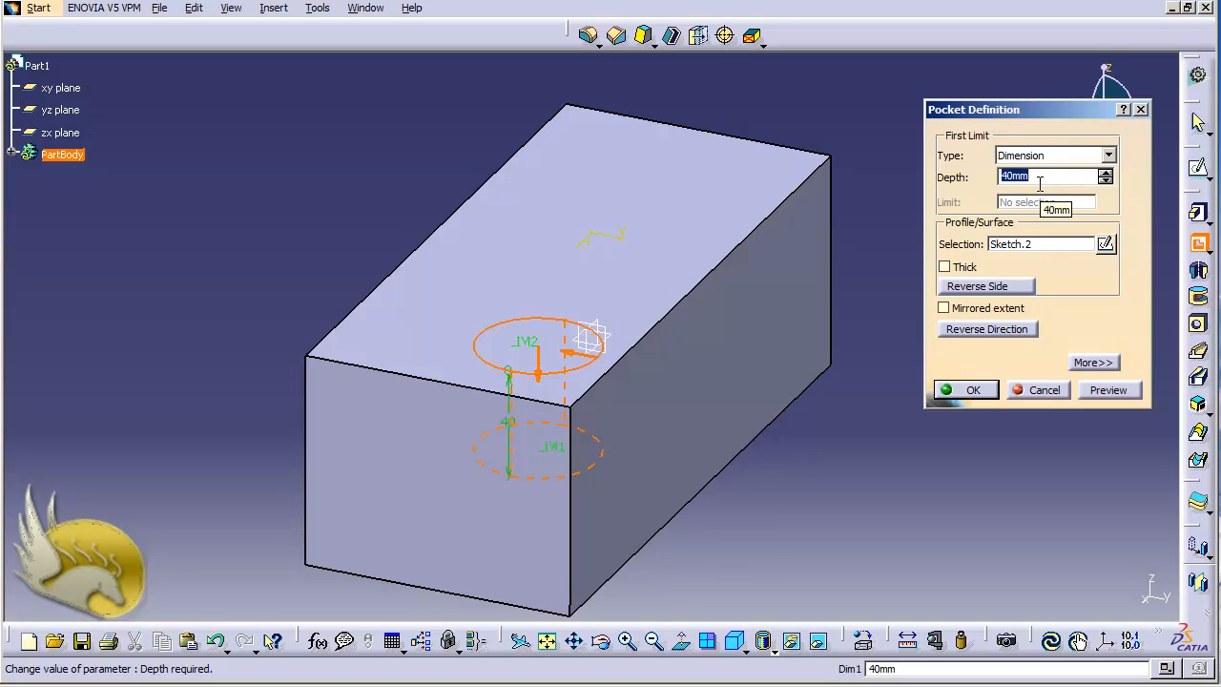
text(20)
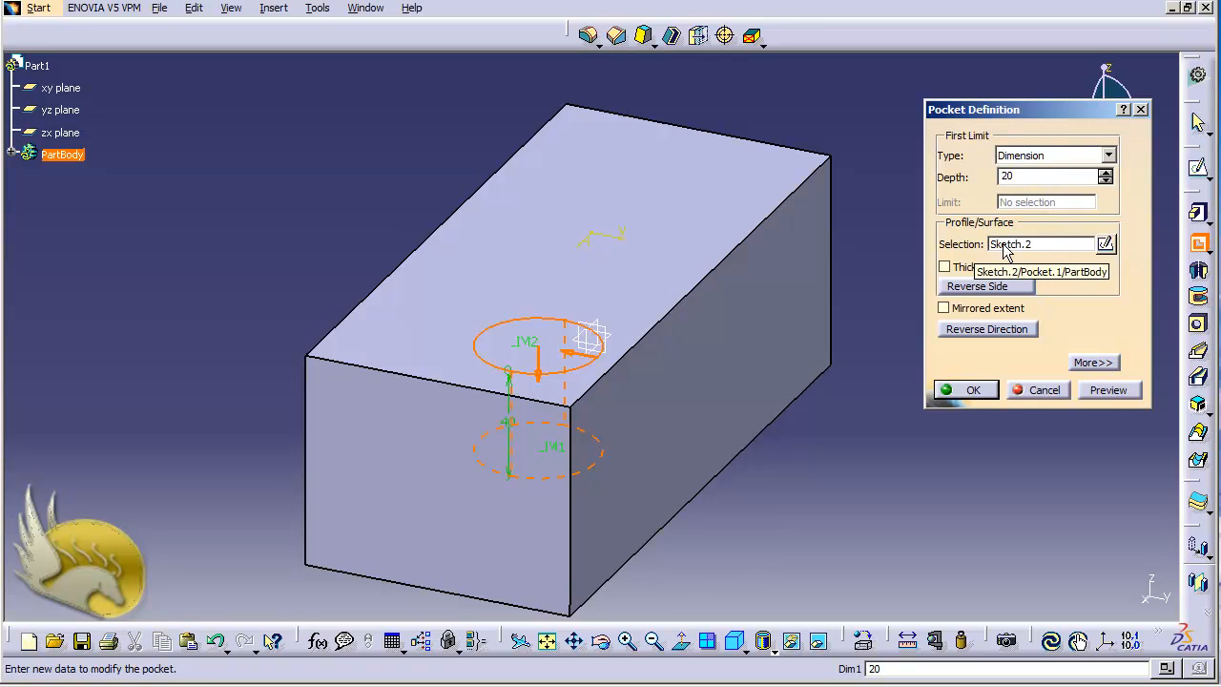
click(1103, 395)
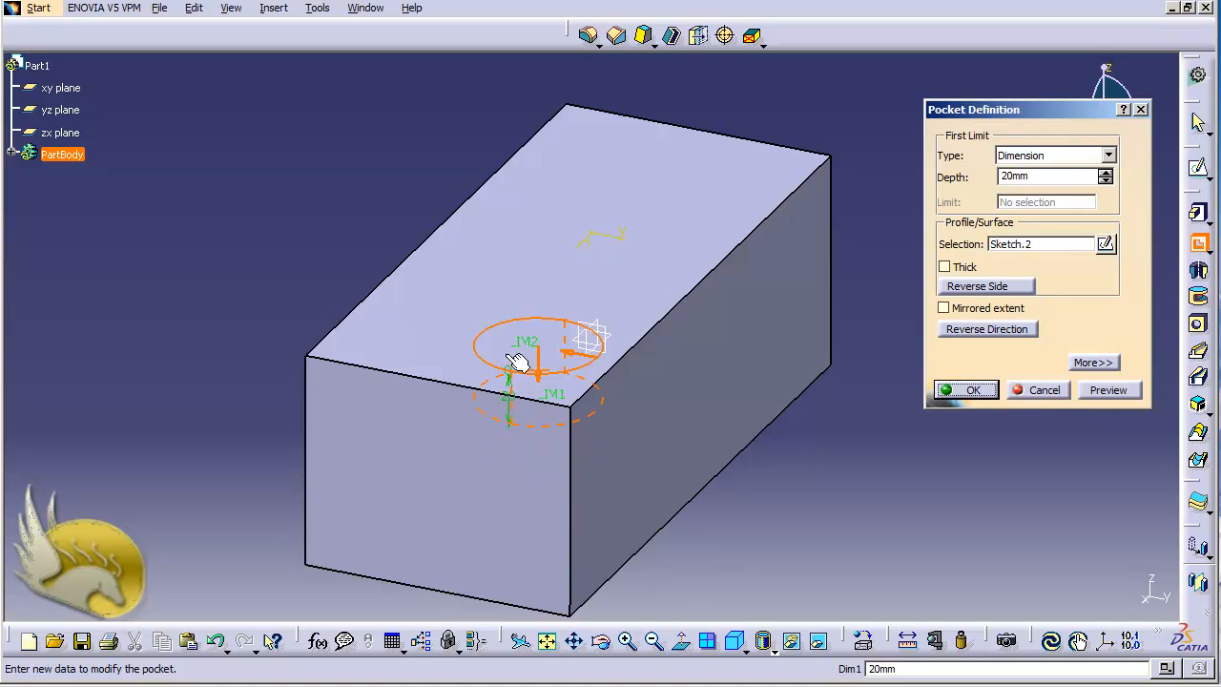
click(1114, 393)
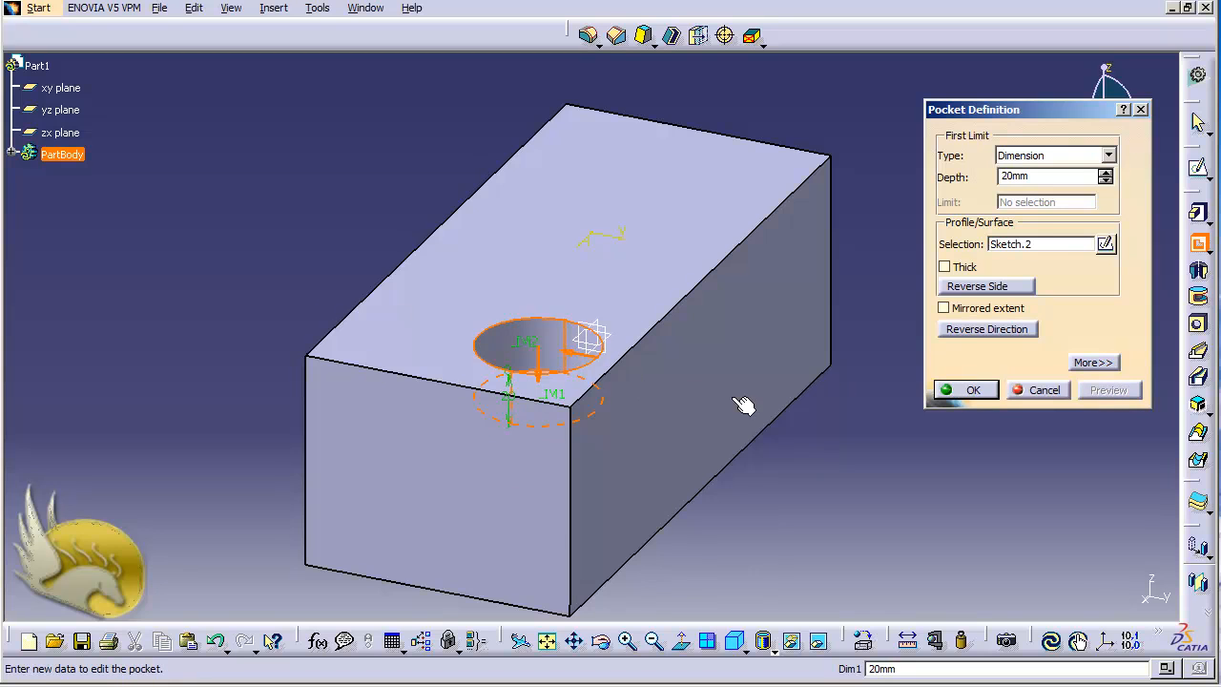
click(963, 391)
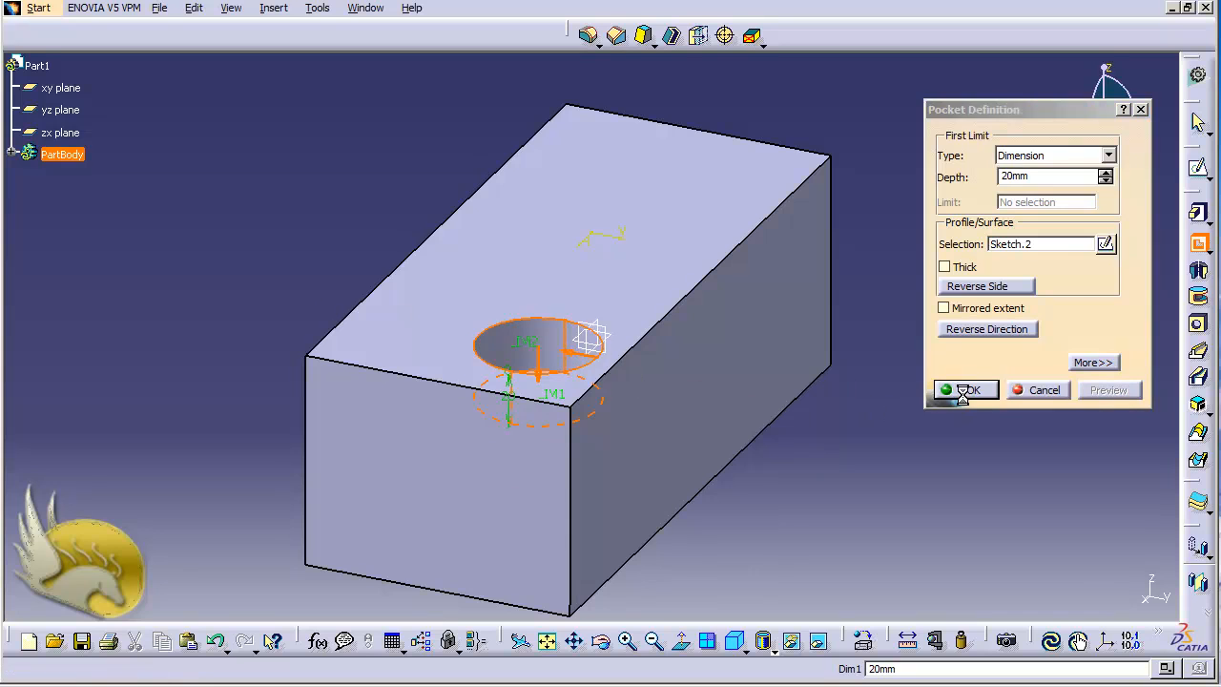
click(947, 129)
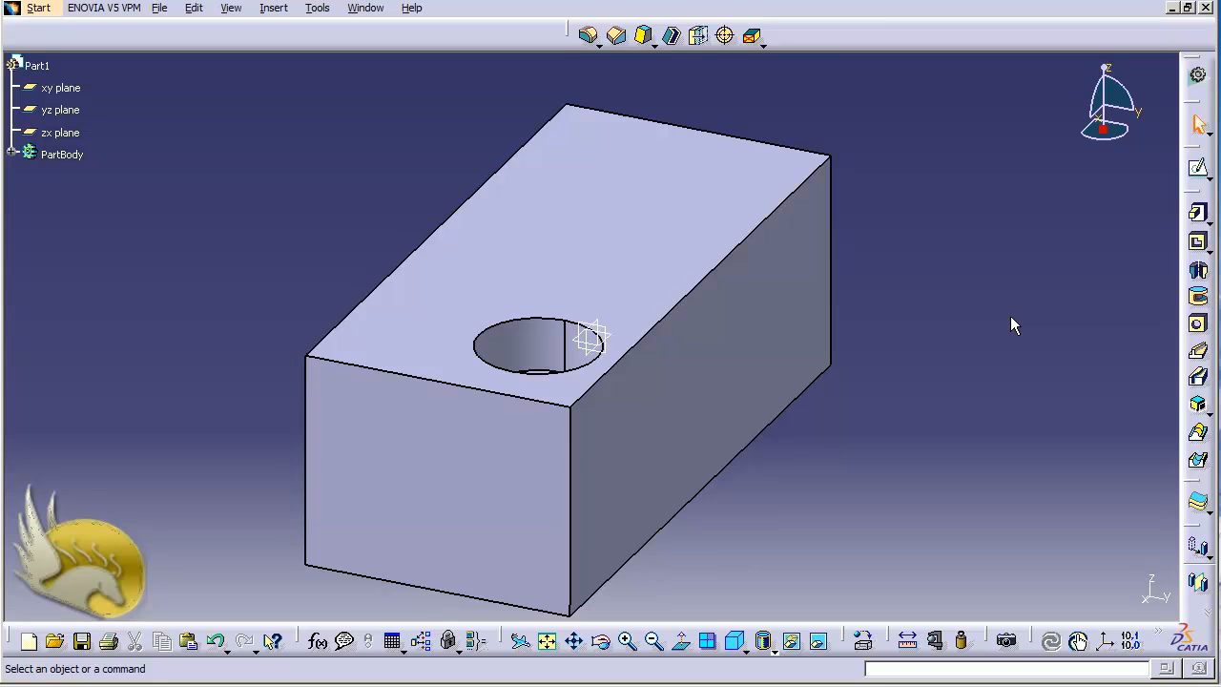
key(shift+Down)
key(shift+Down)
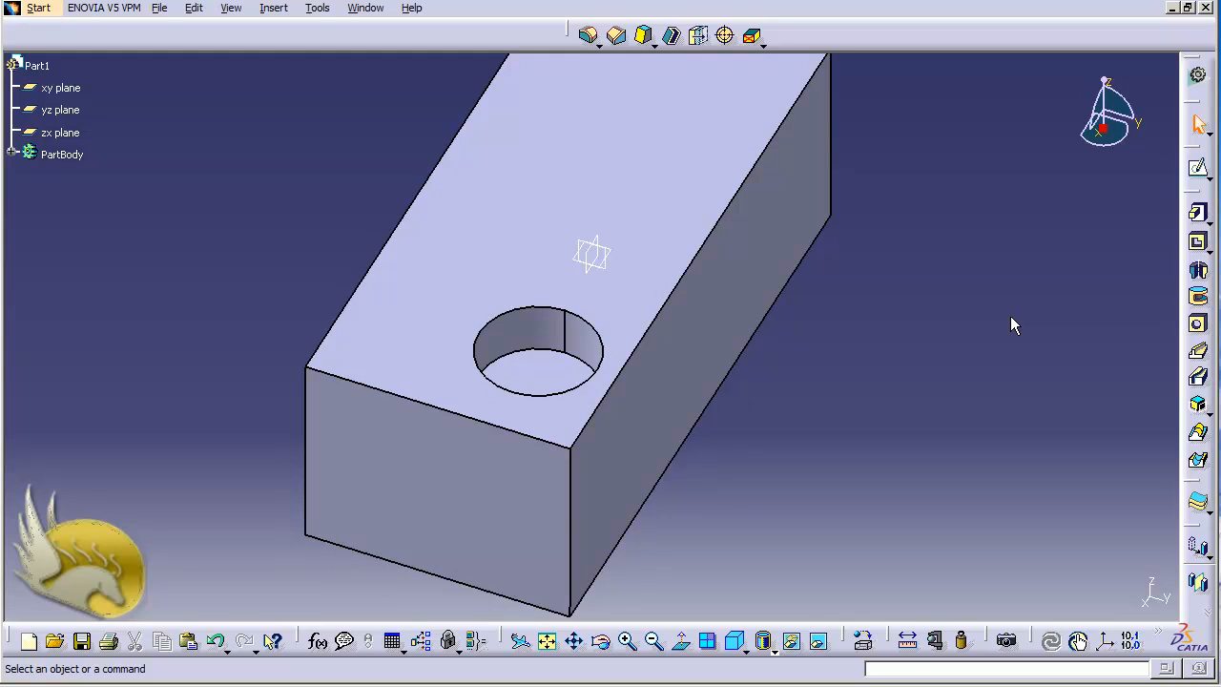
key(shift+Down)
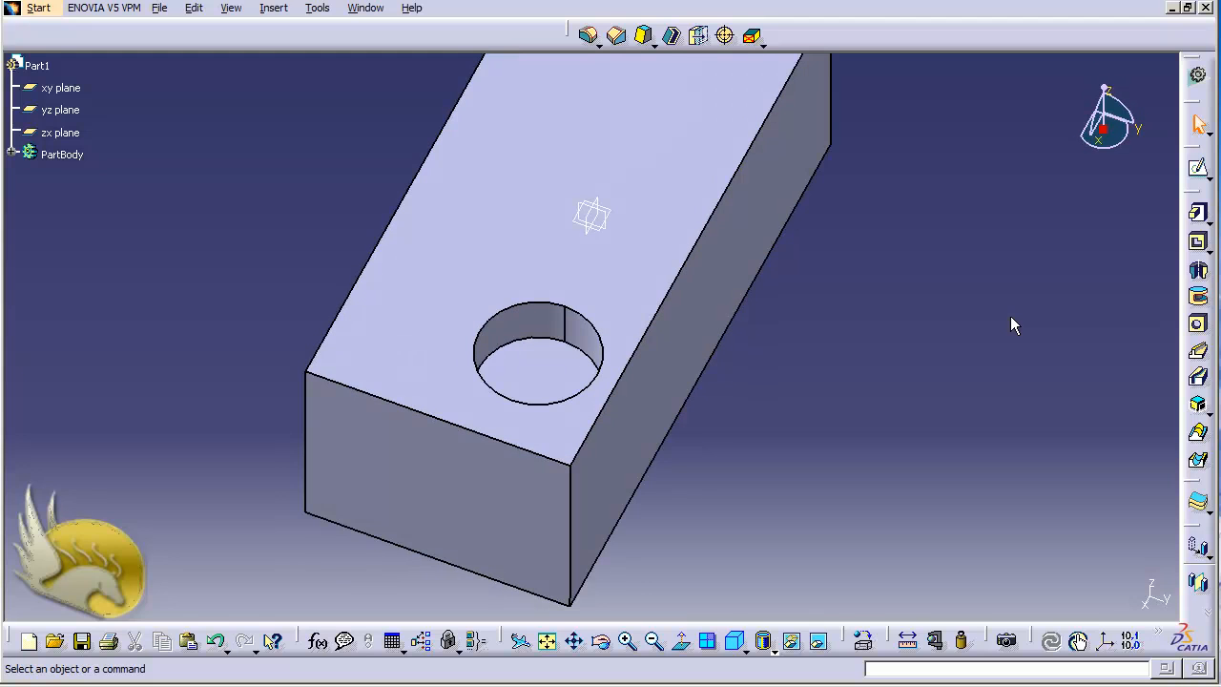
key(shift+Up)
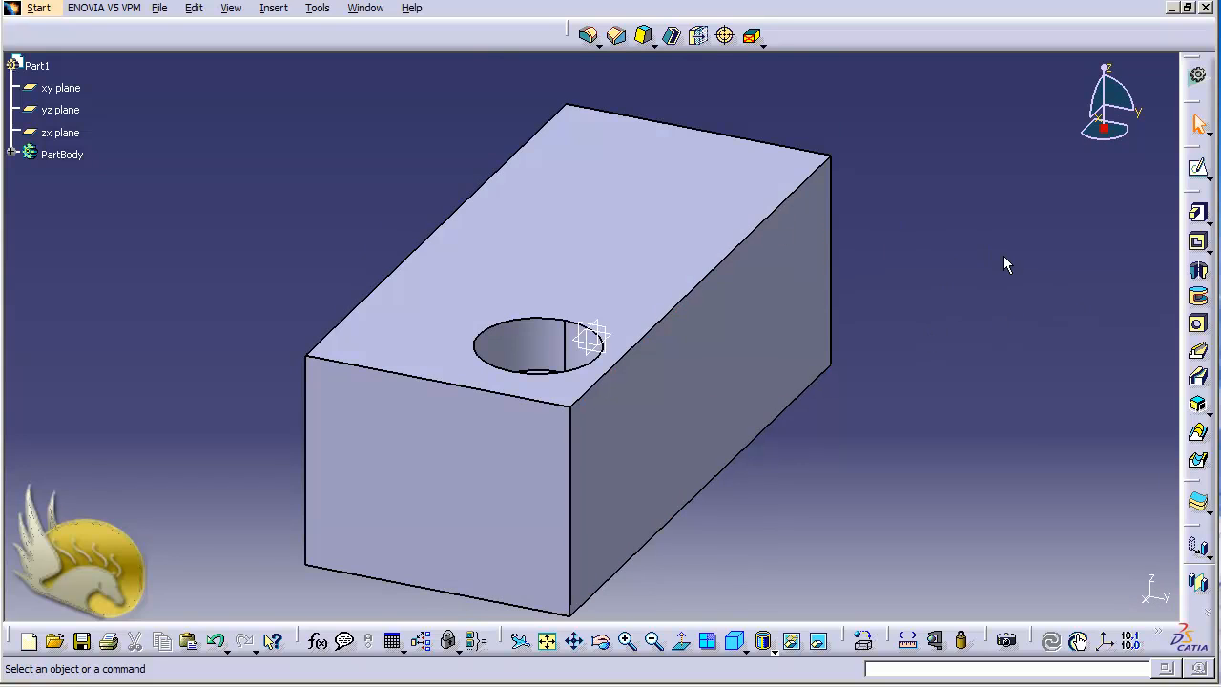
Sketch a closed four-sided profile on the top face, overhanging the end opposite the hole, with parallel sides about 60 and 160 mm and one slanted side
click(703, 203)
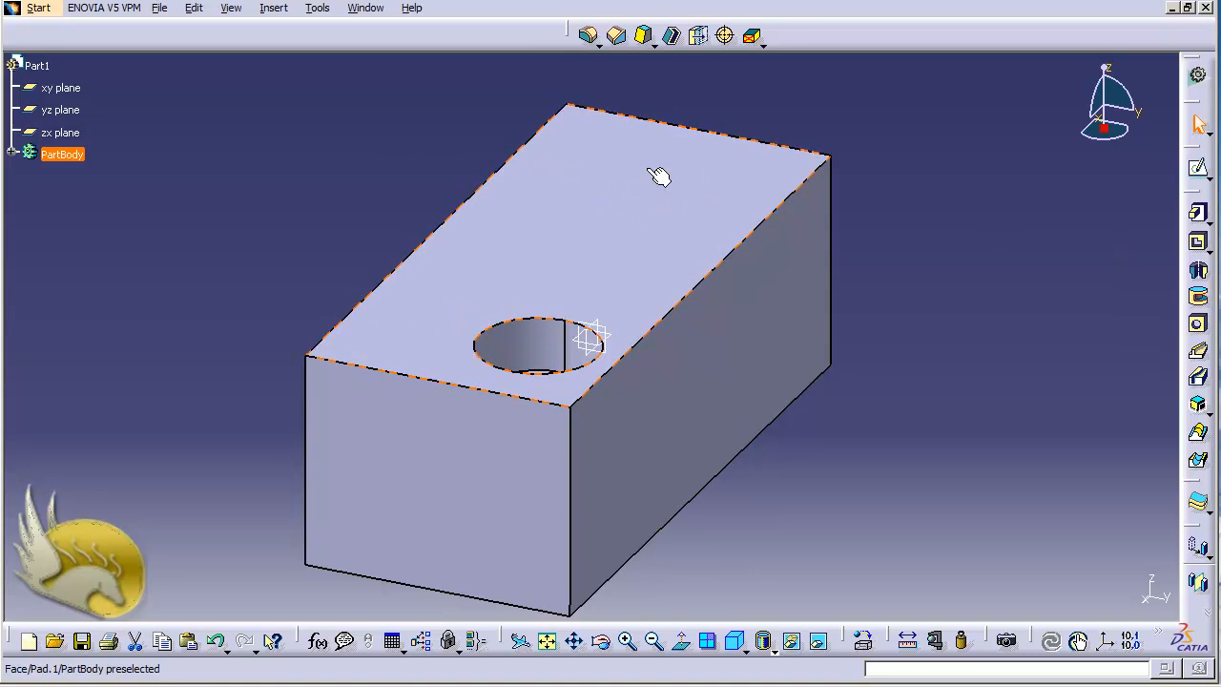
click(1197, 170)
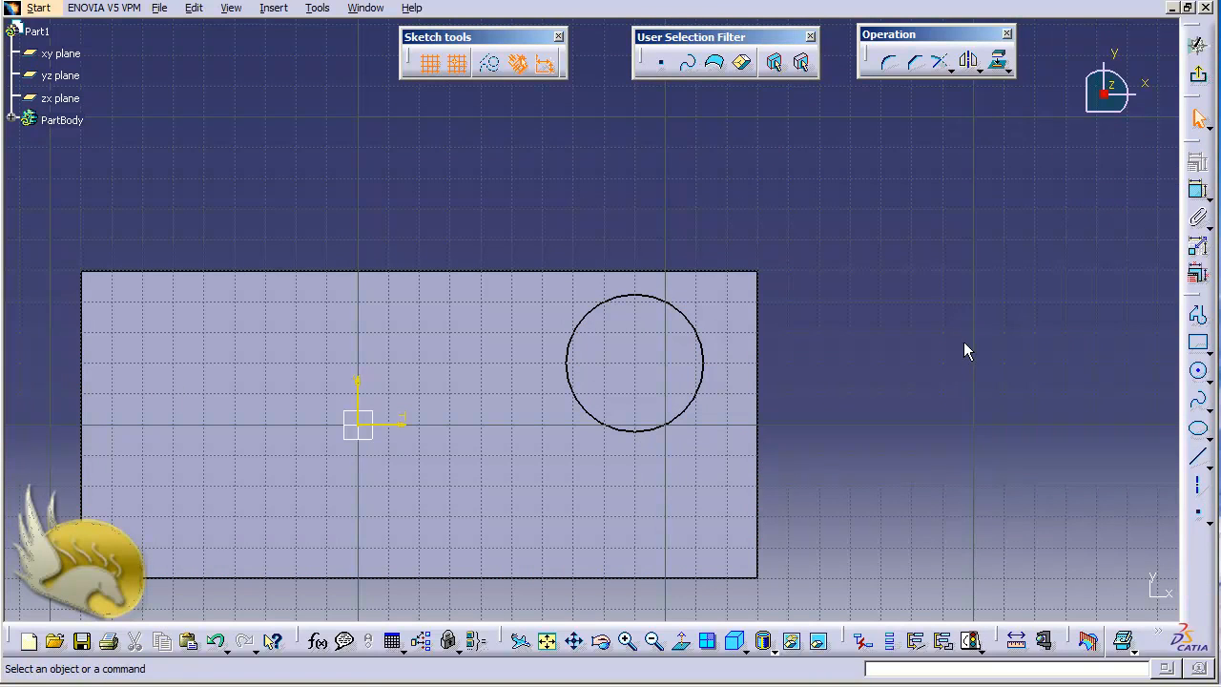
click(1199, 317)
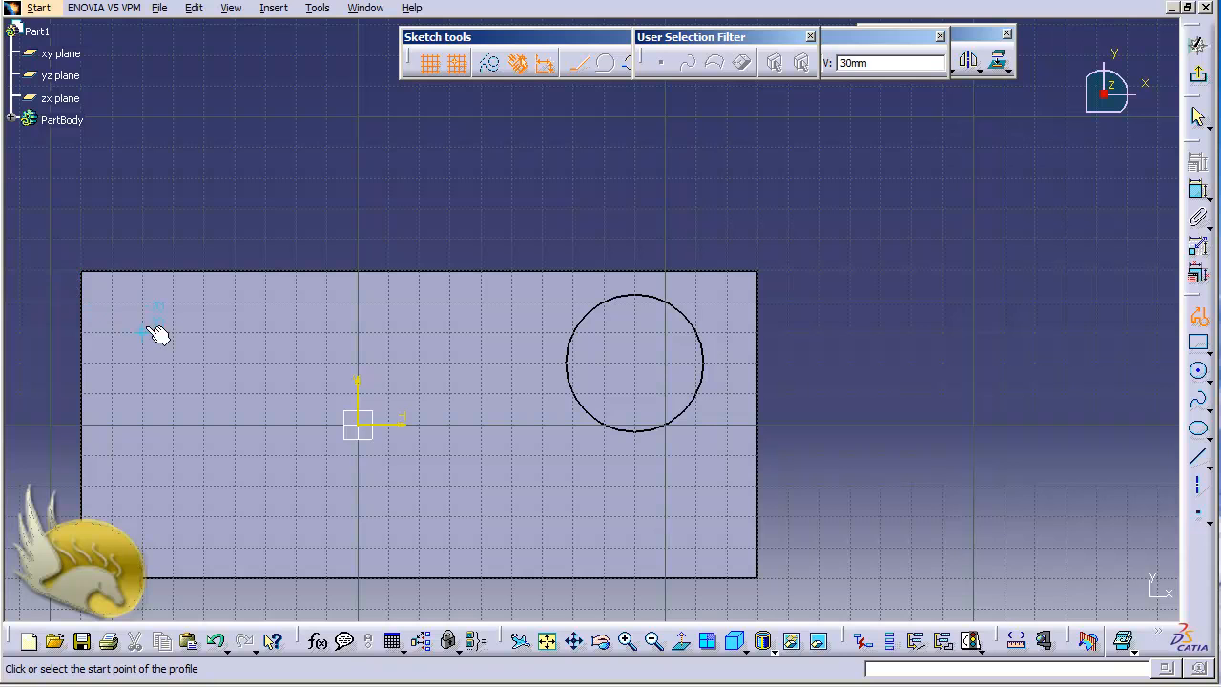
click(49, 241)
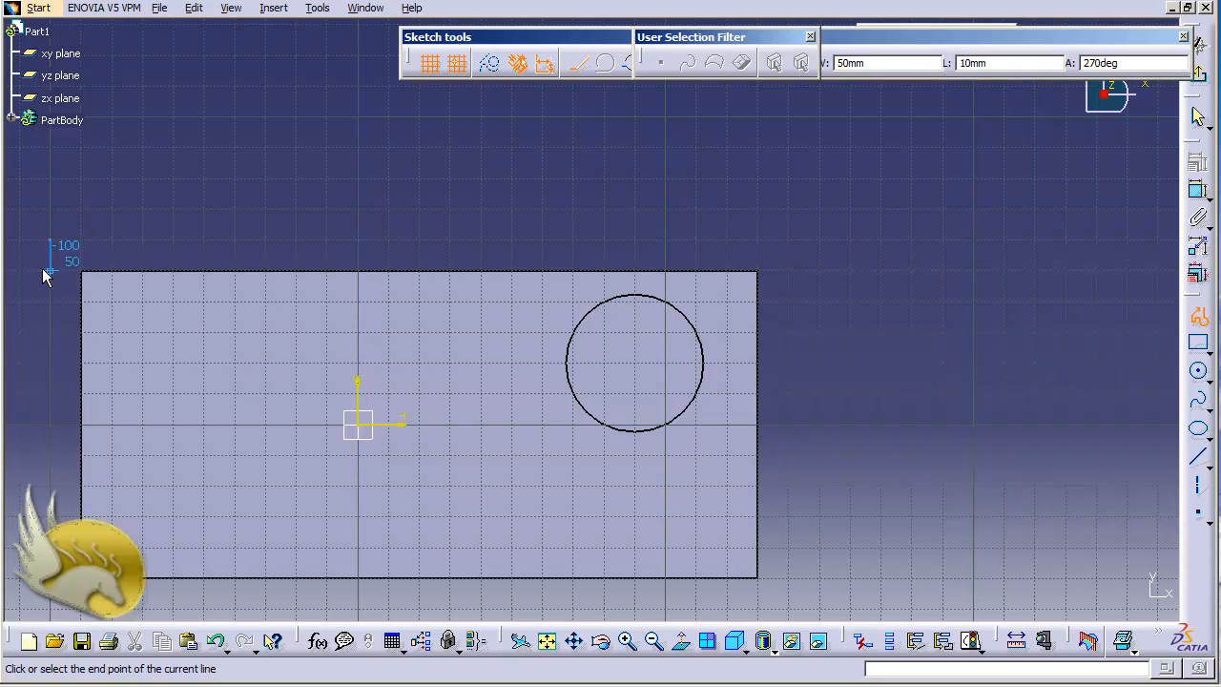
click(234, 241)
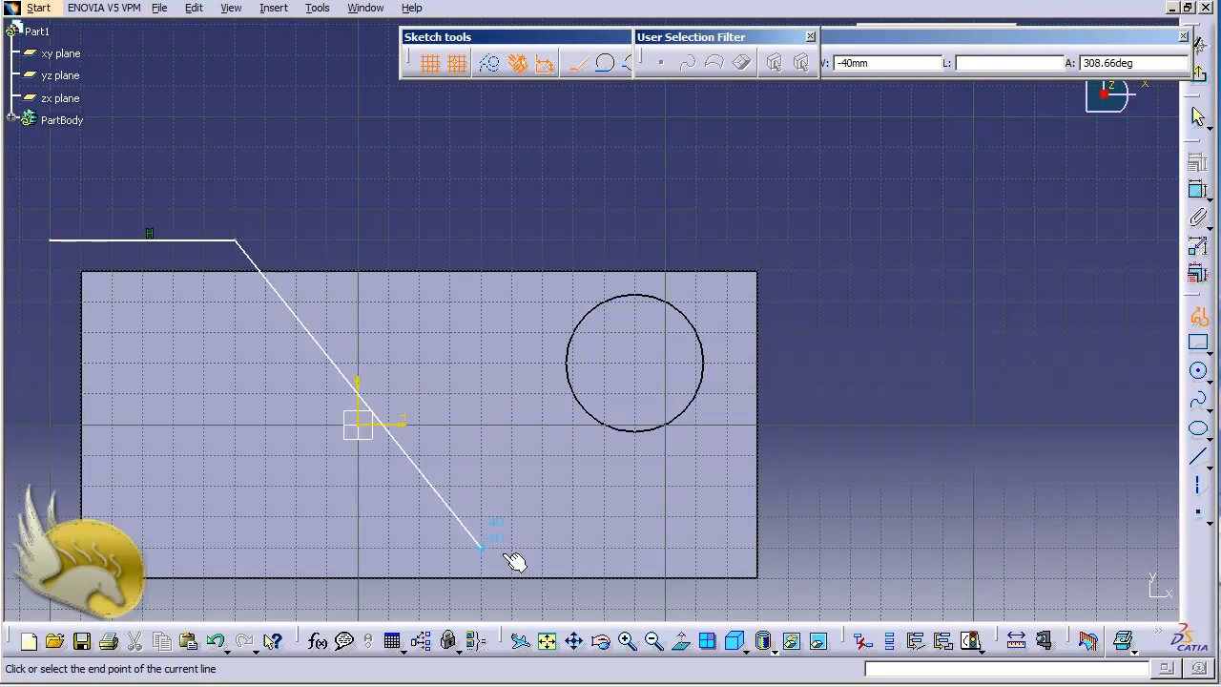
click(544, 607)
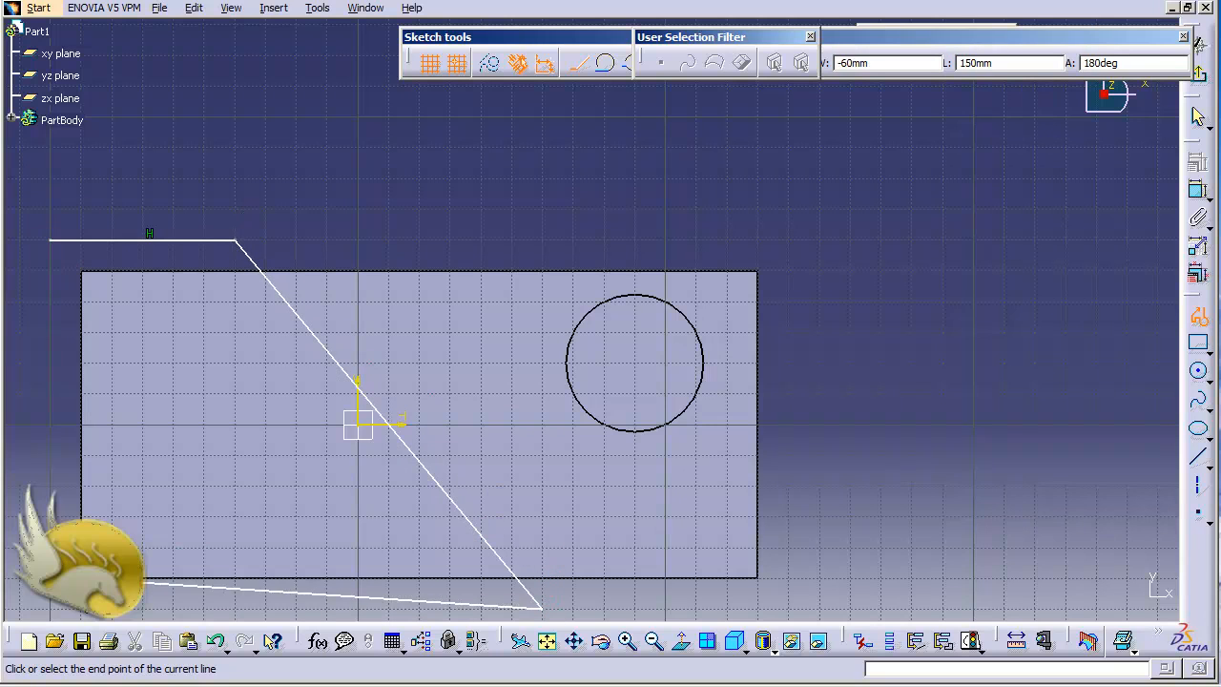
click(53, 607)
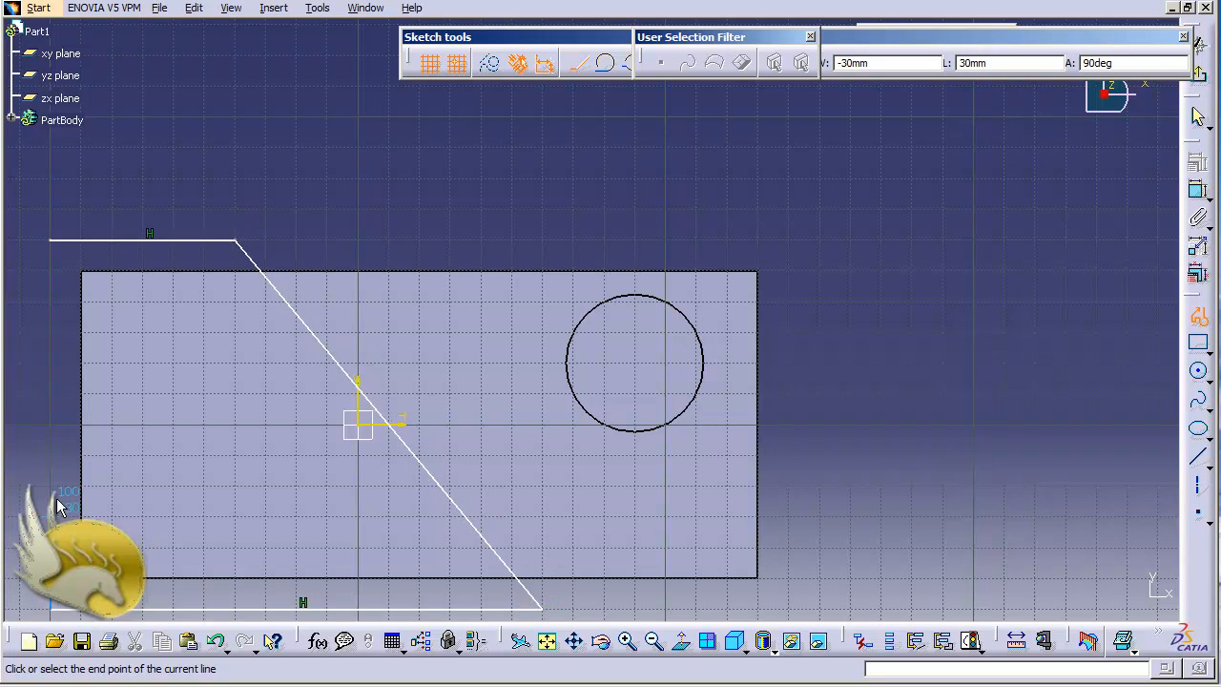
click(52, 244)
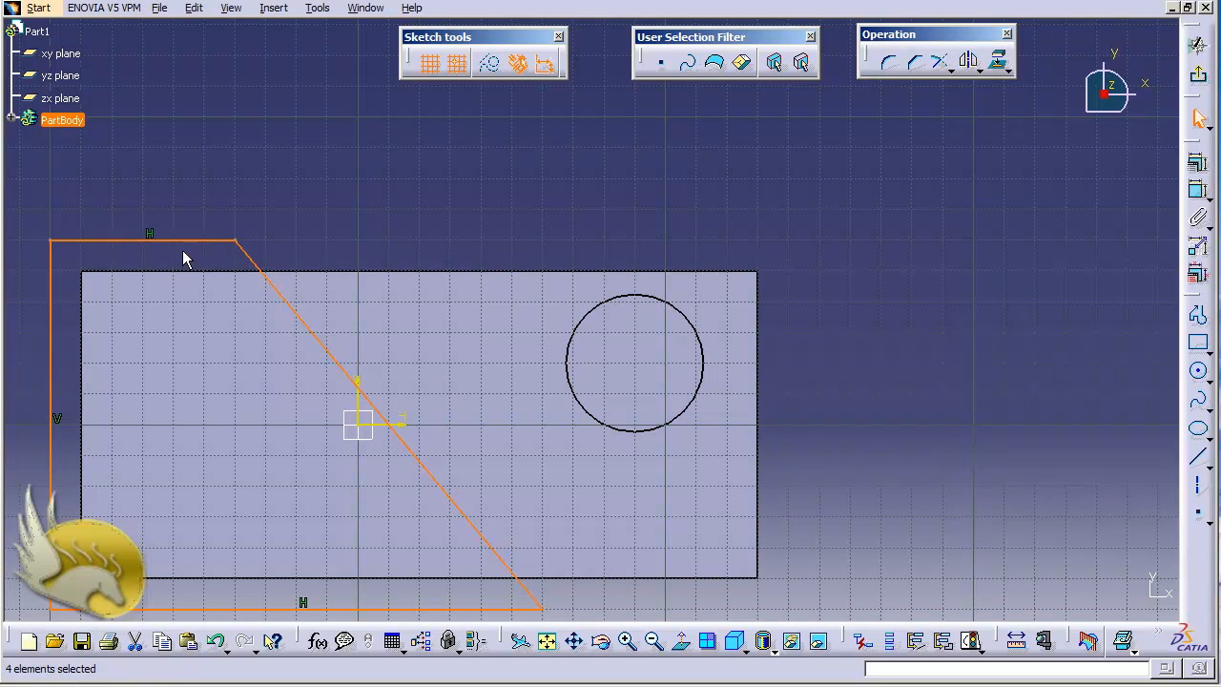
click(1198, 45)
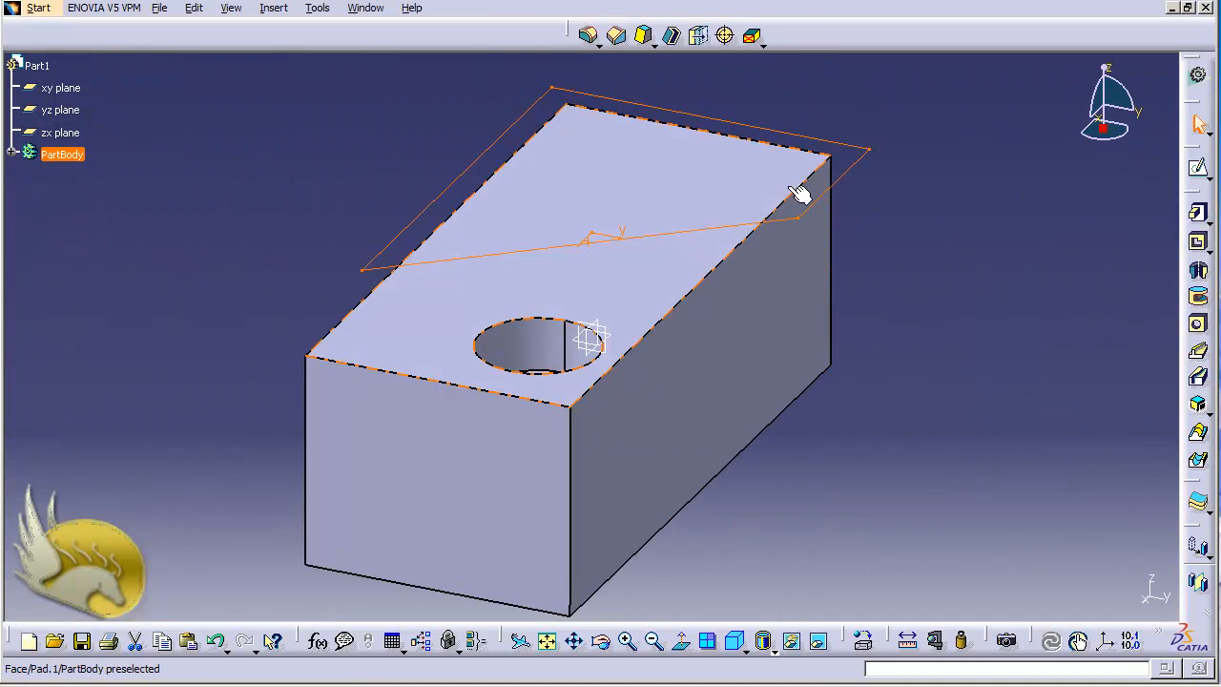
Cut a 25 mm deep pocket into the block from the slanted profile sketch, briefly reversing its direction before restoring it
click(697, 238)
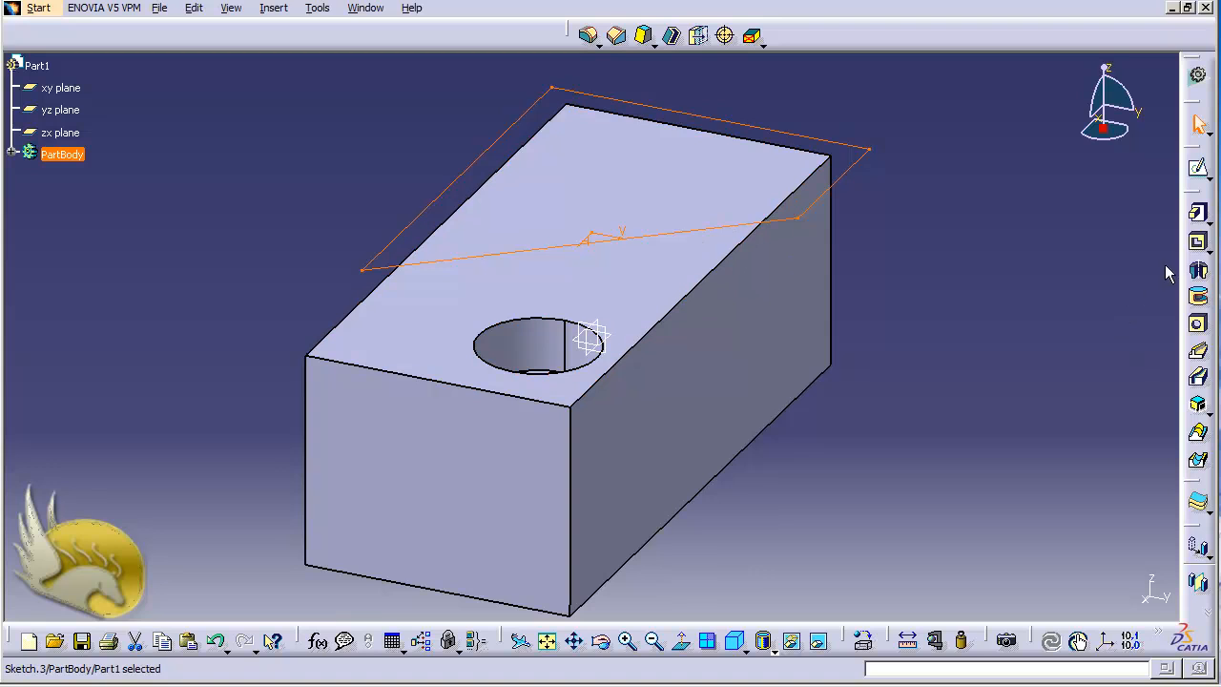
click(1198, 246)
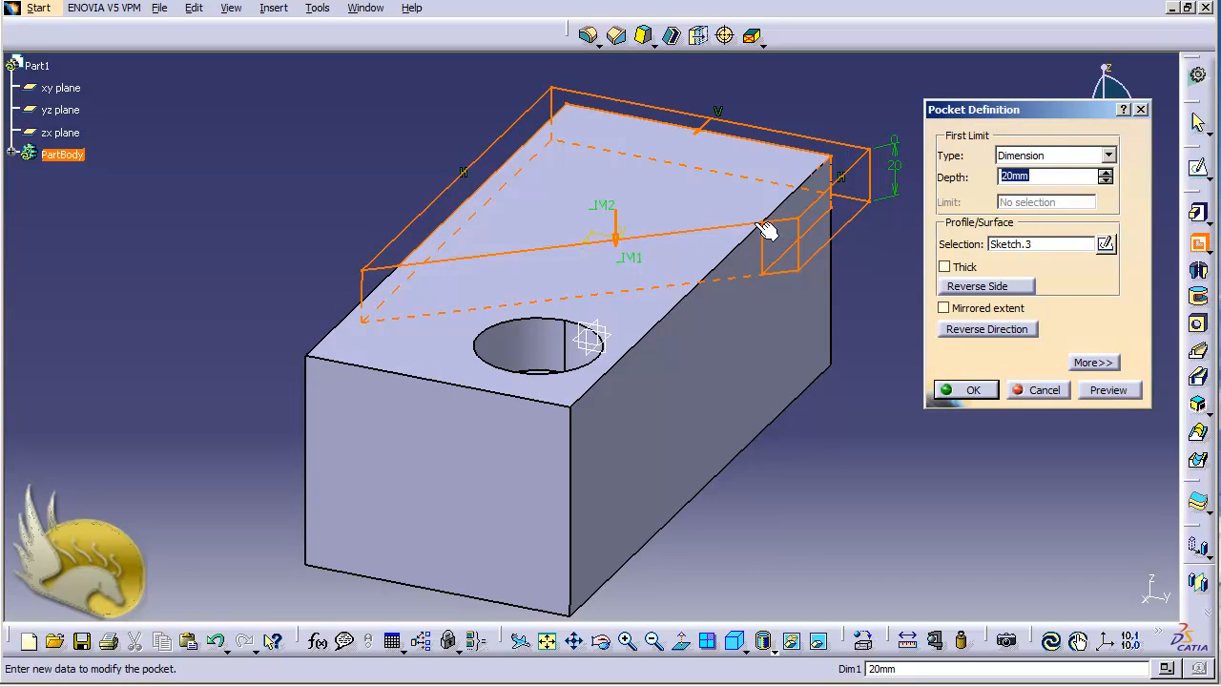
click(983, 329)
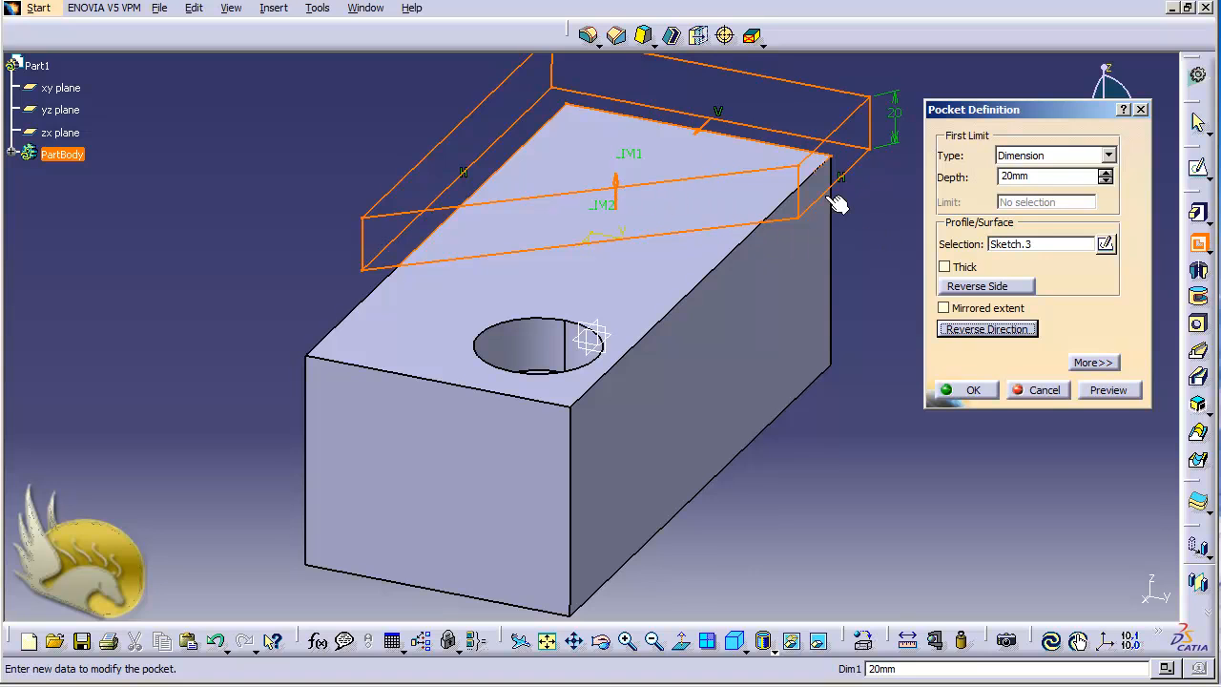
click(983, 329)
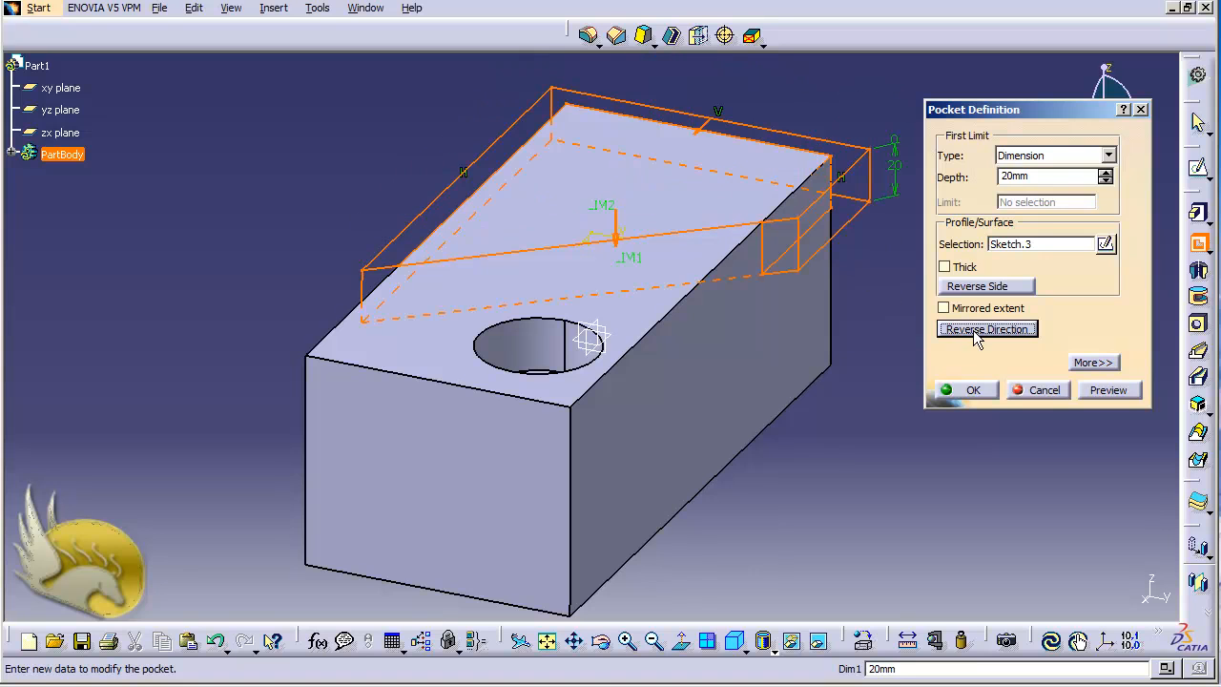
double_click(1040, 178)
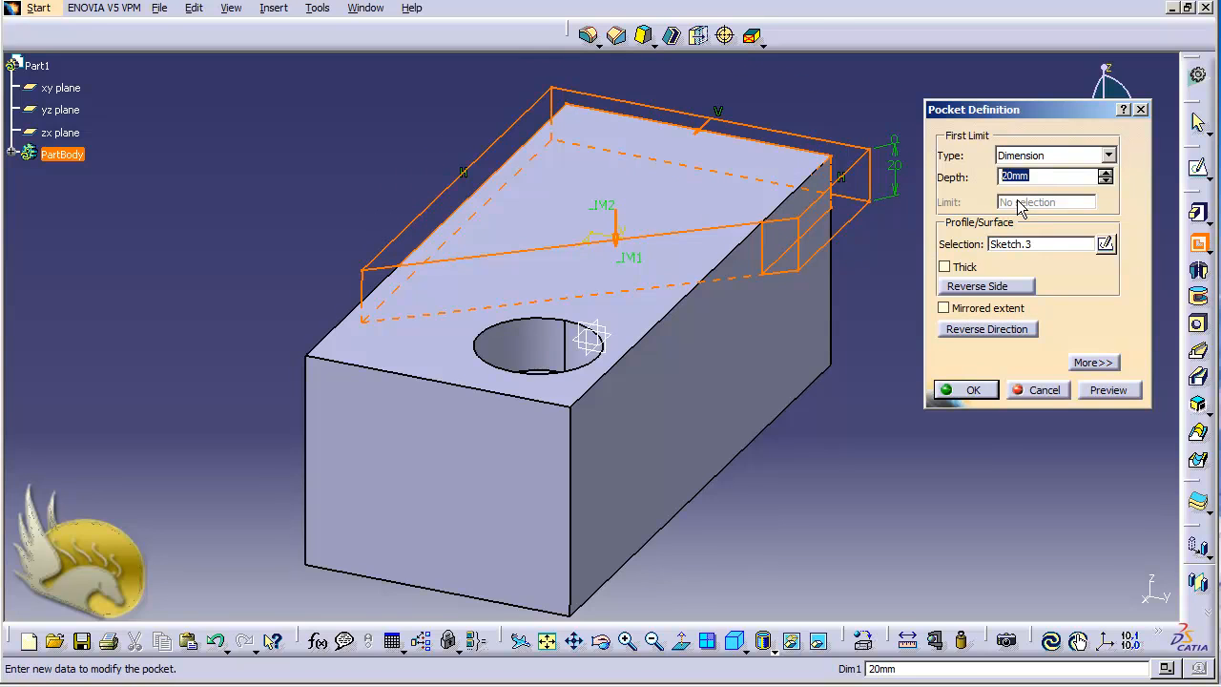
text(25)
click(975, 389)
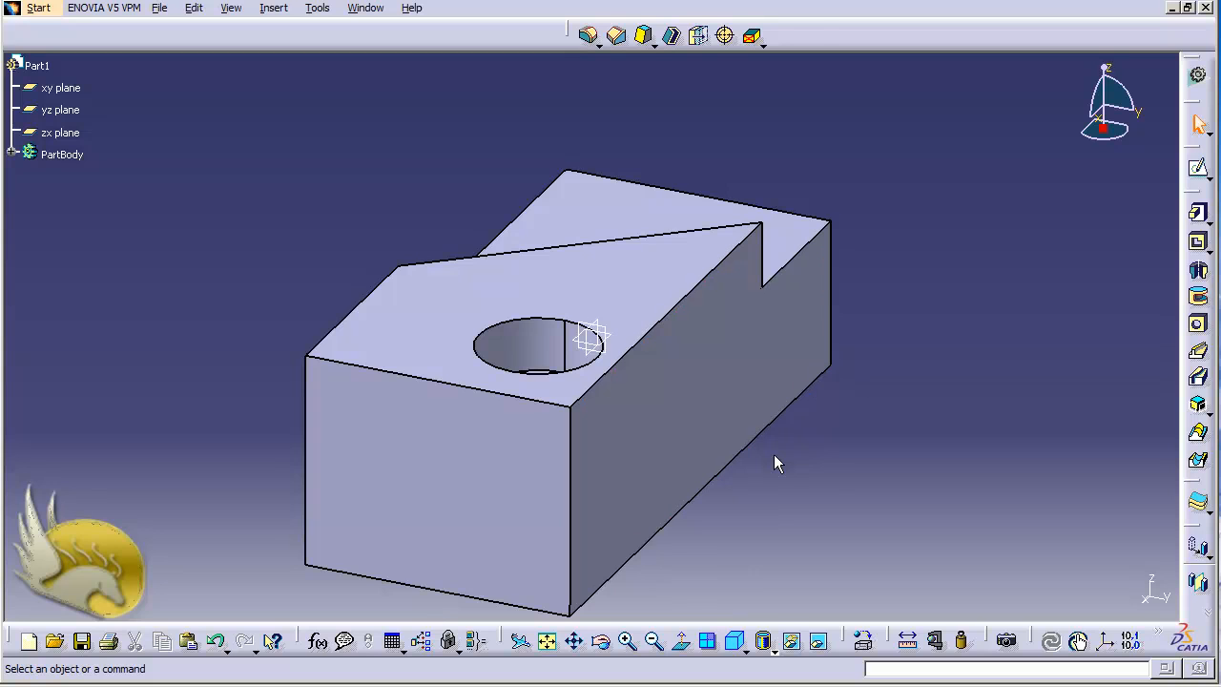
Create a sketch on the block's underside and project the slanted profile of Sketch.3 into it
key(shift+Up)
key(shift+Up)
key(shift+Up)
key(shift+Up)
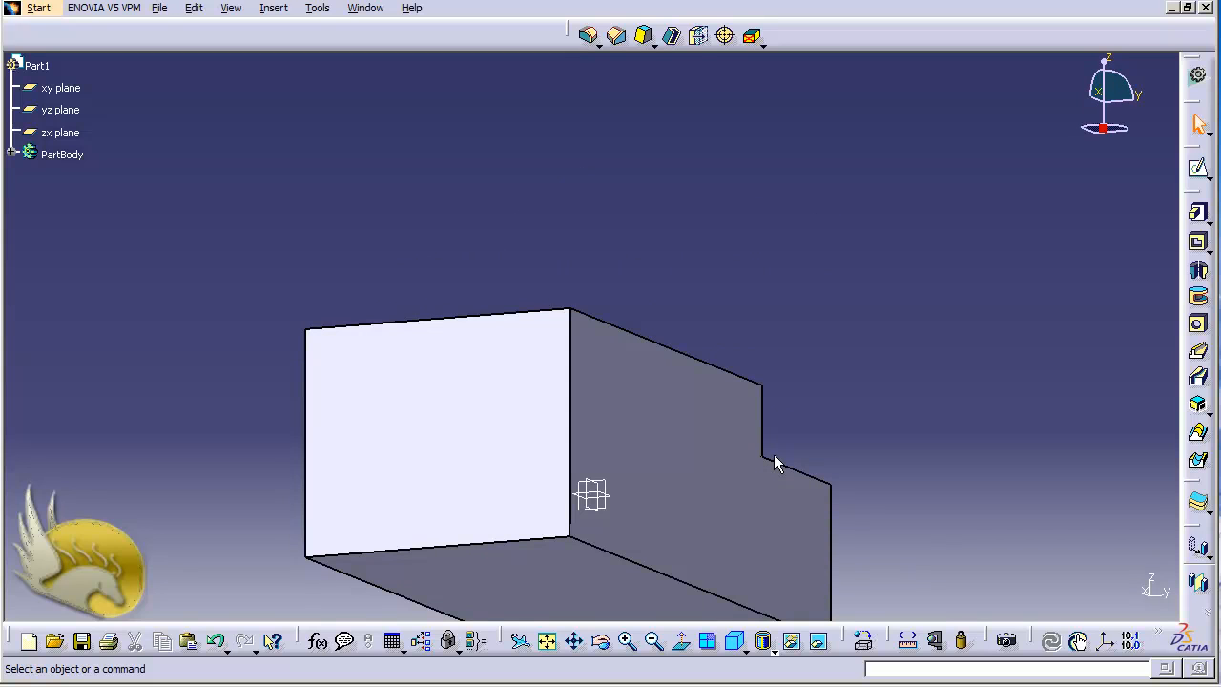
key(shift+Up)
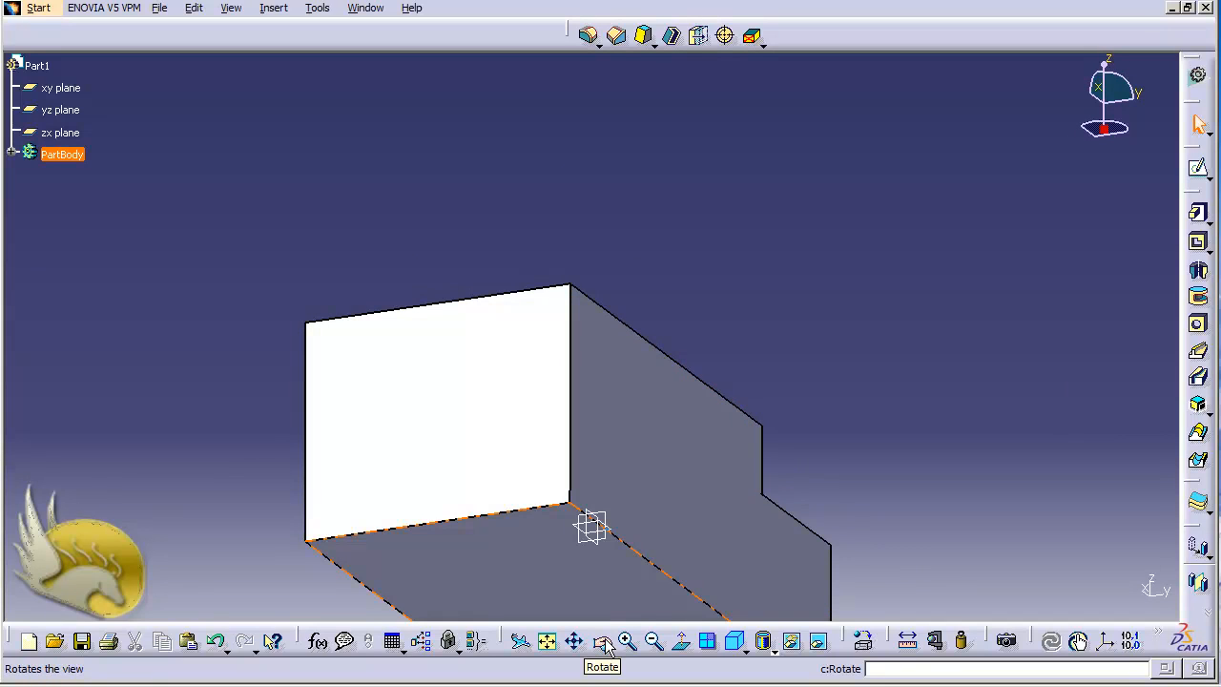
click(514, 563)
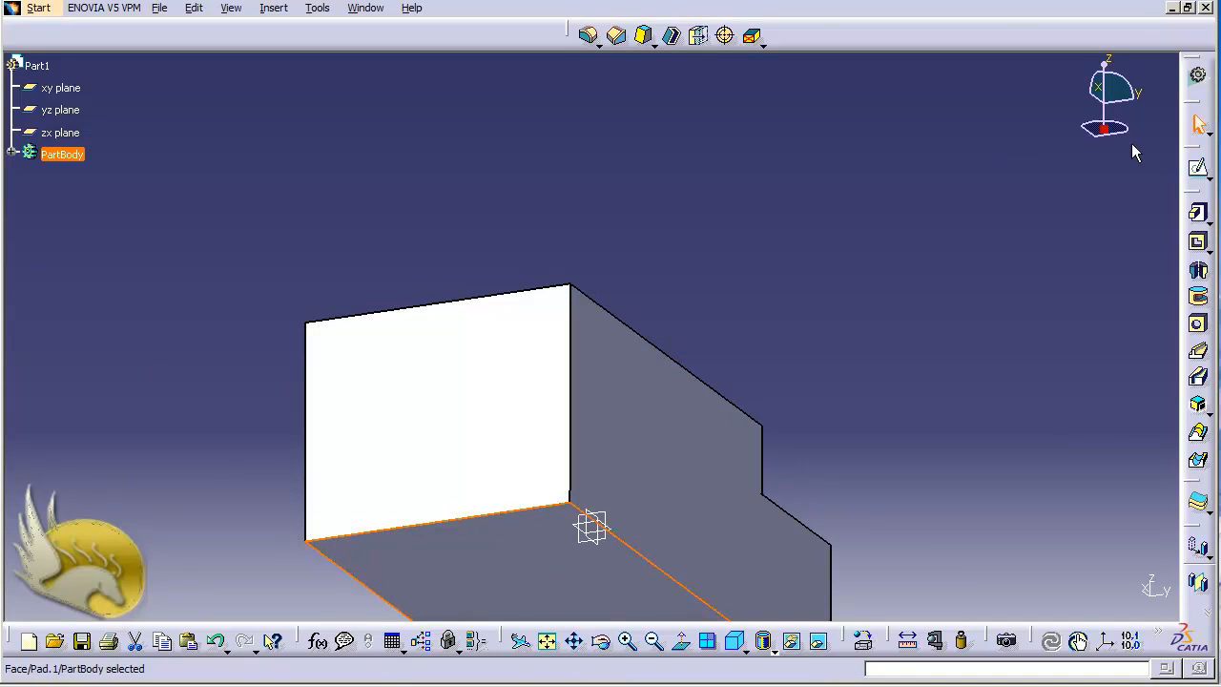
click(1198, 168)
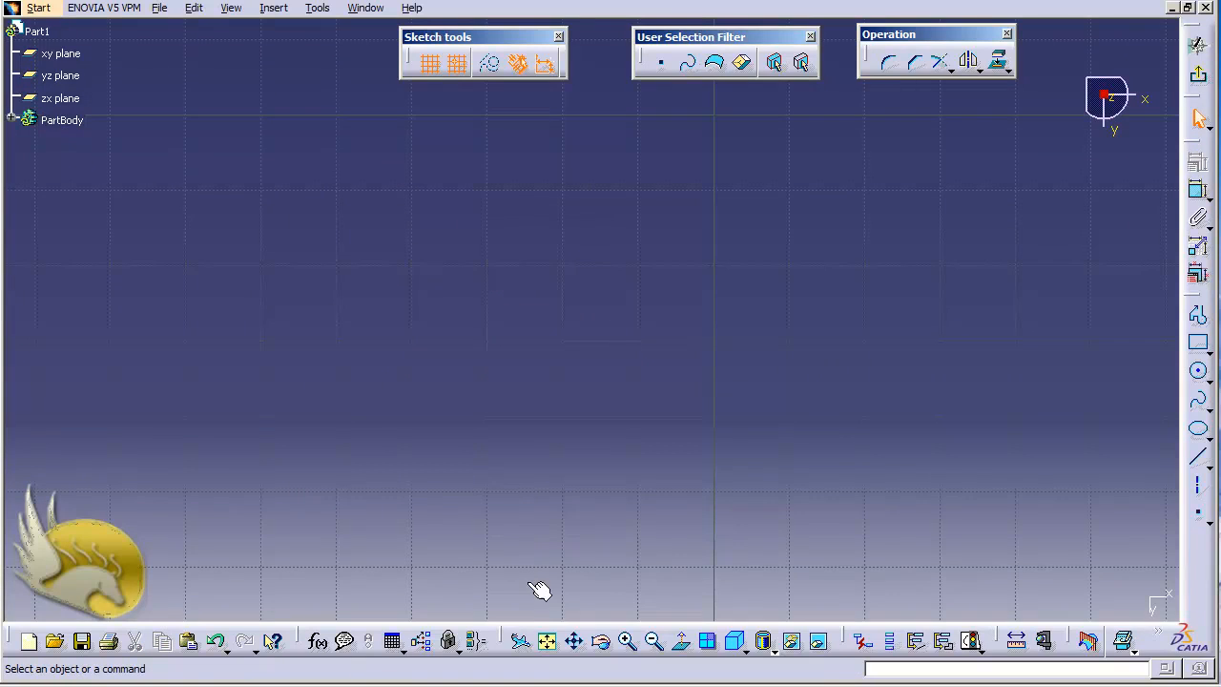
click(549, 642)
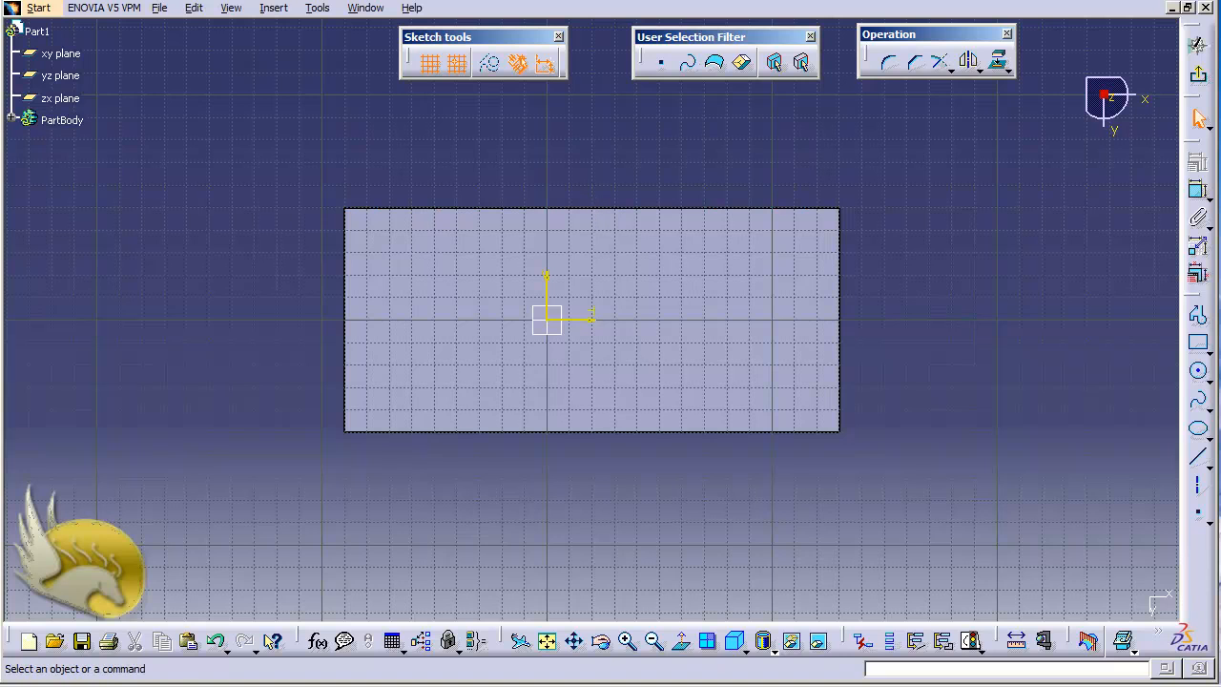
click(10, 119)
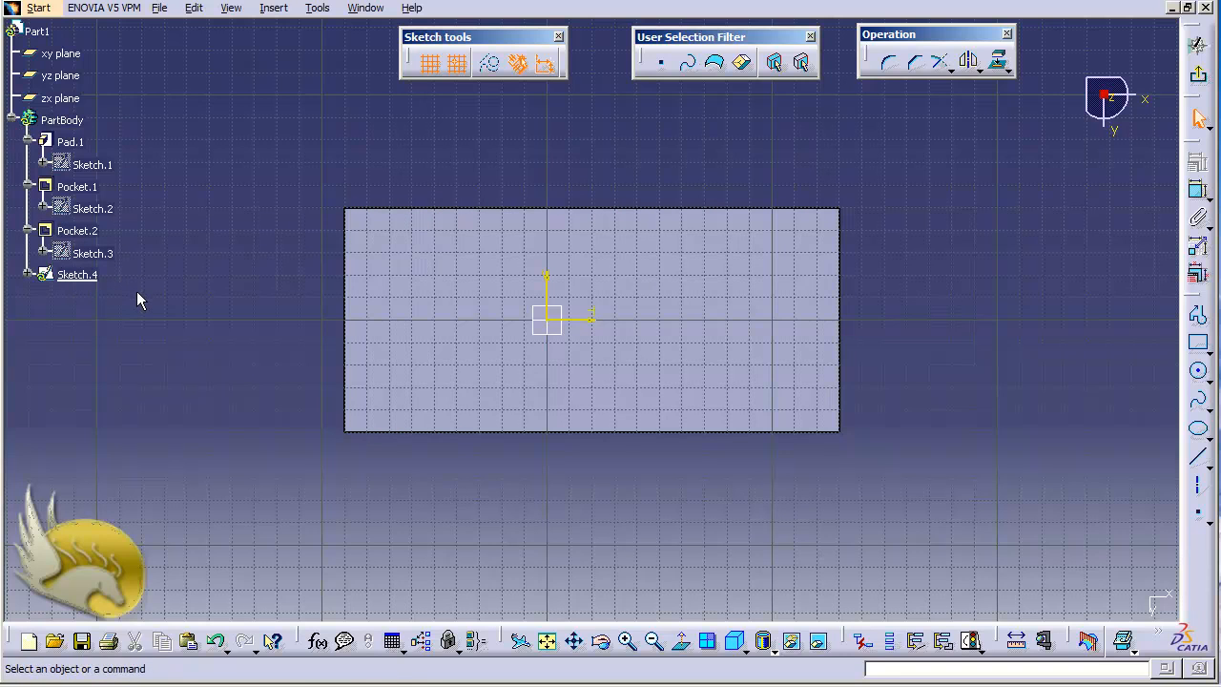
click(103, 256)
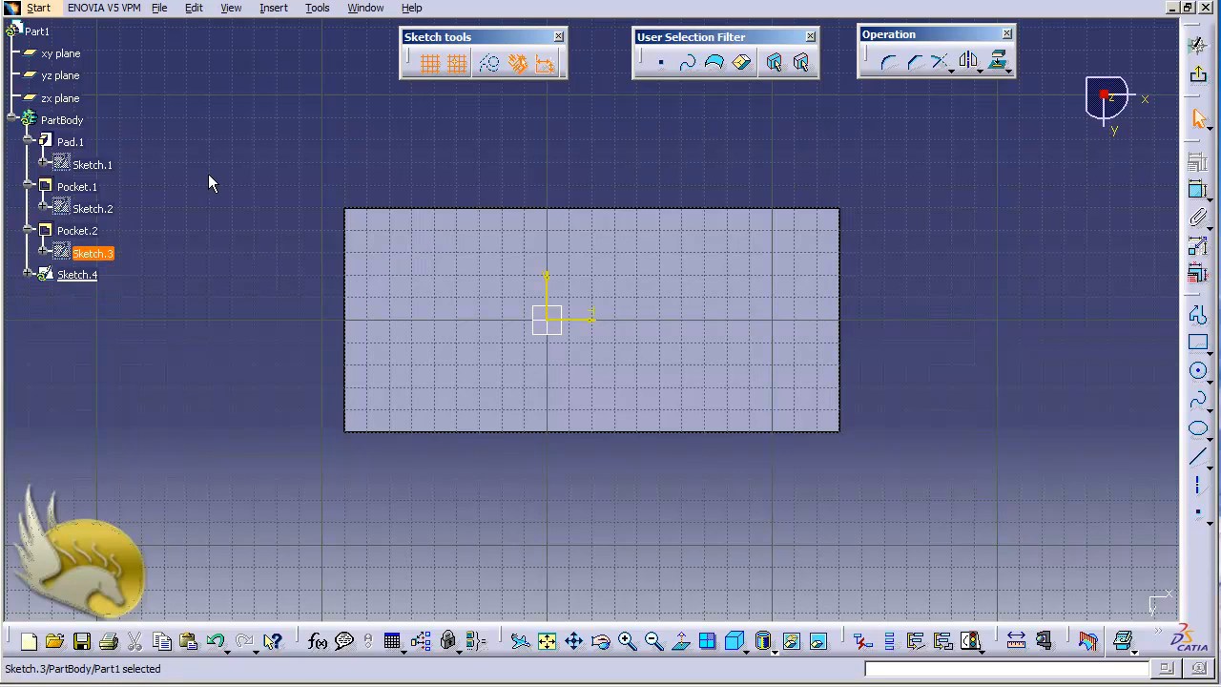
click(1000, 64)
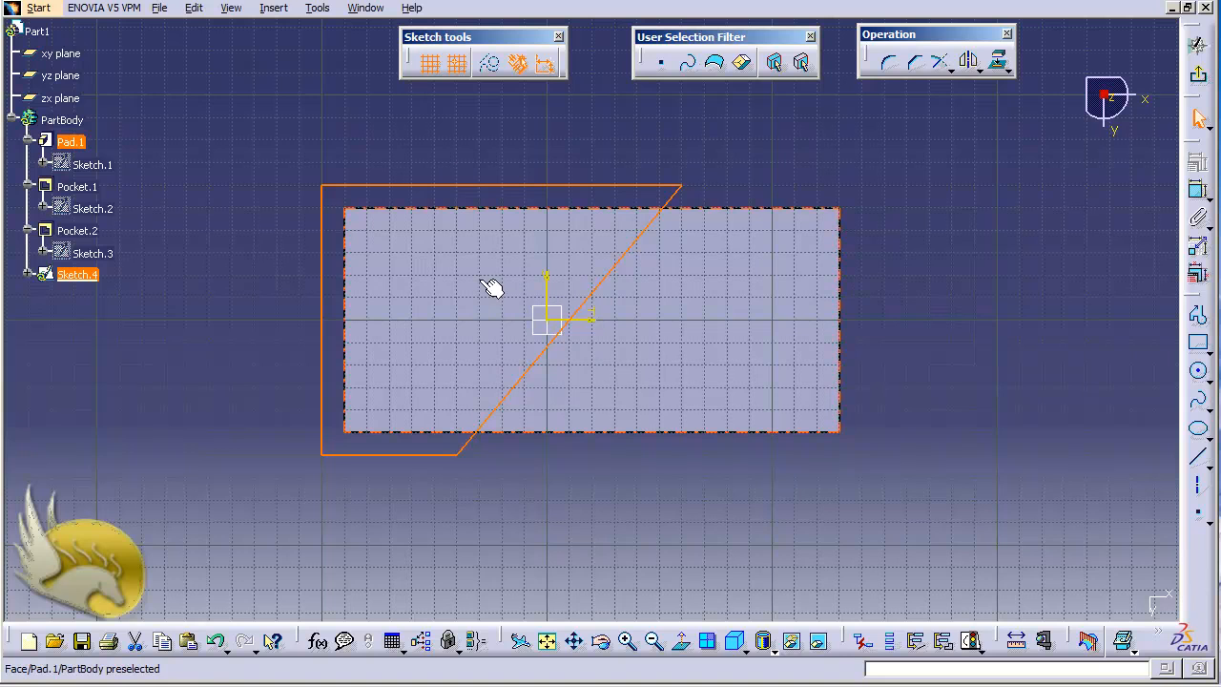
click(1199, 77)
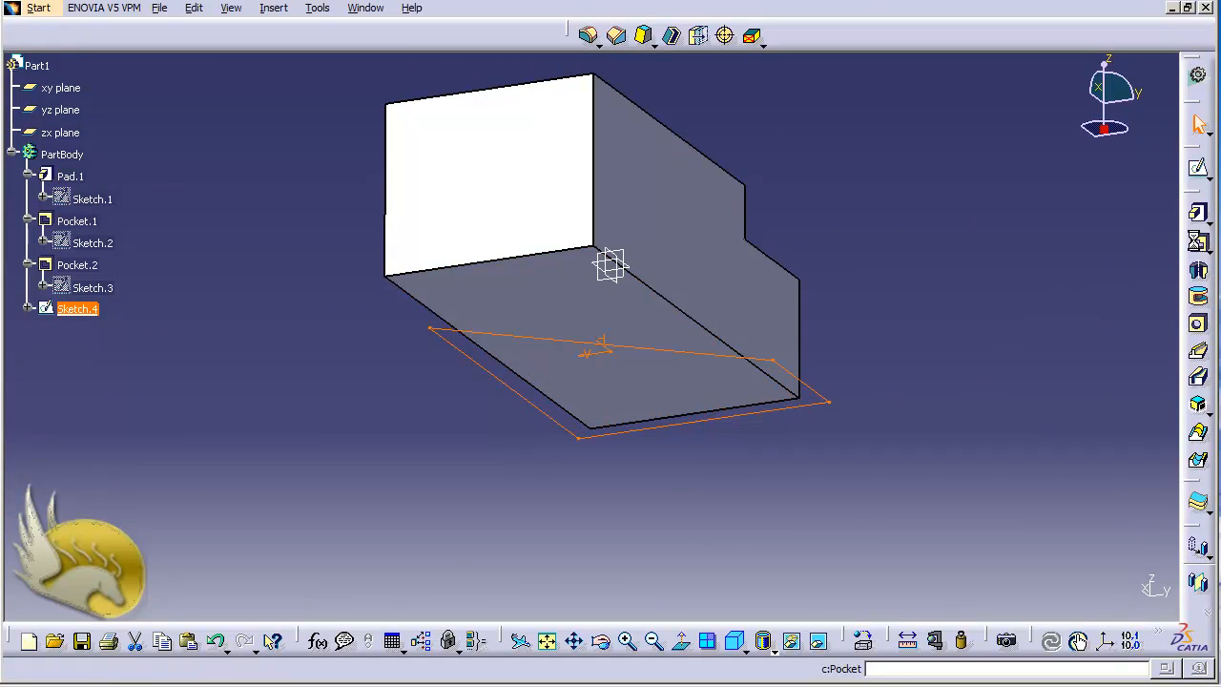
Cut a 25 mm deep pocket into the underside from the projected slanted profile
click(1198, 242)
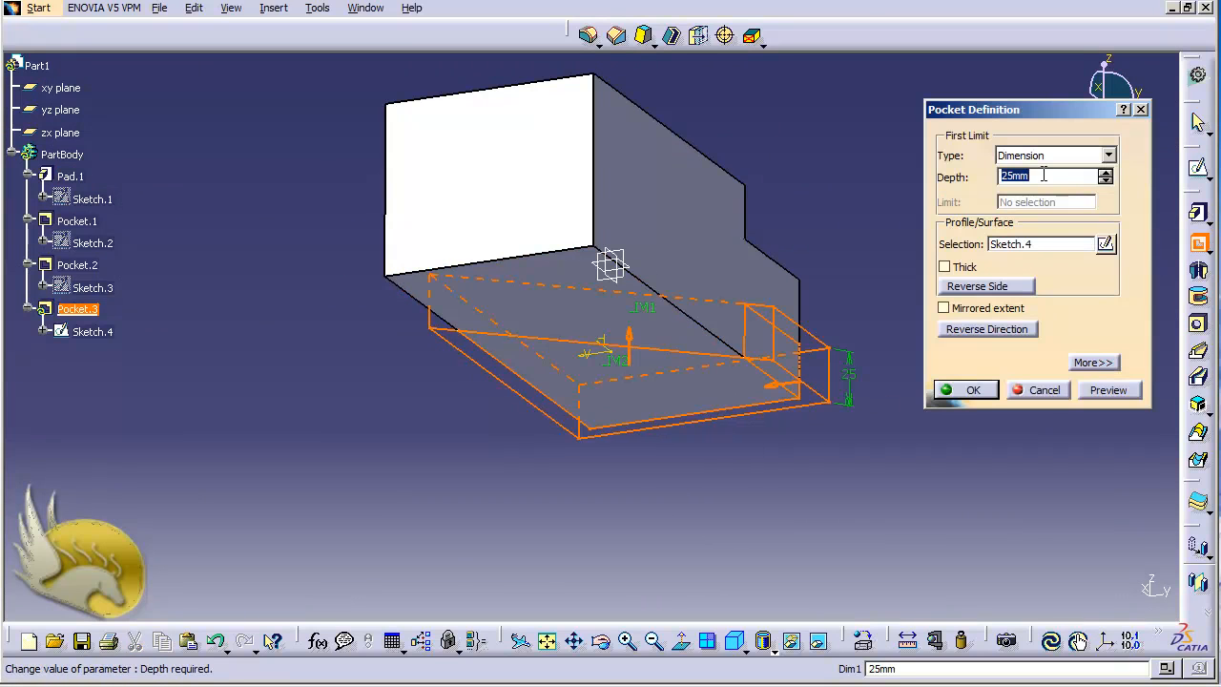
click(983, 391)
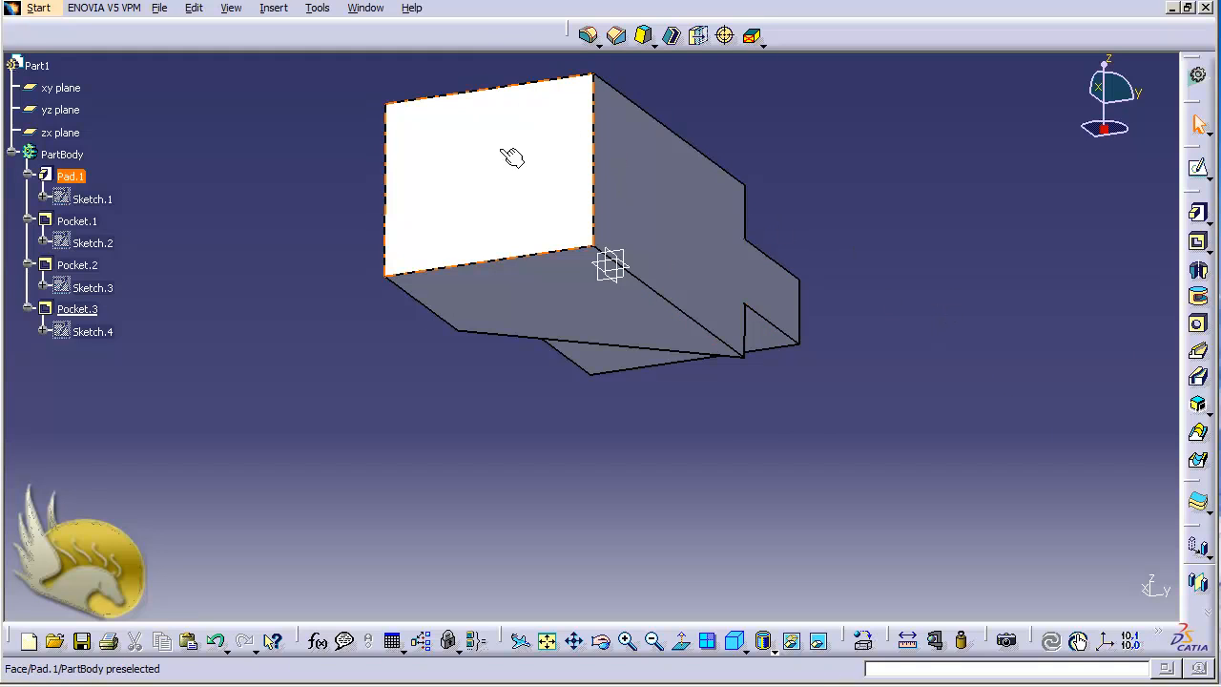
Start a sketch on the remaining underside face, look at Sketch.2's properties, and project its circle into the new sketch
click(548, 312)
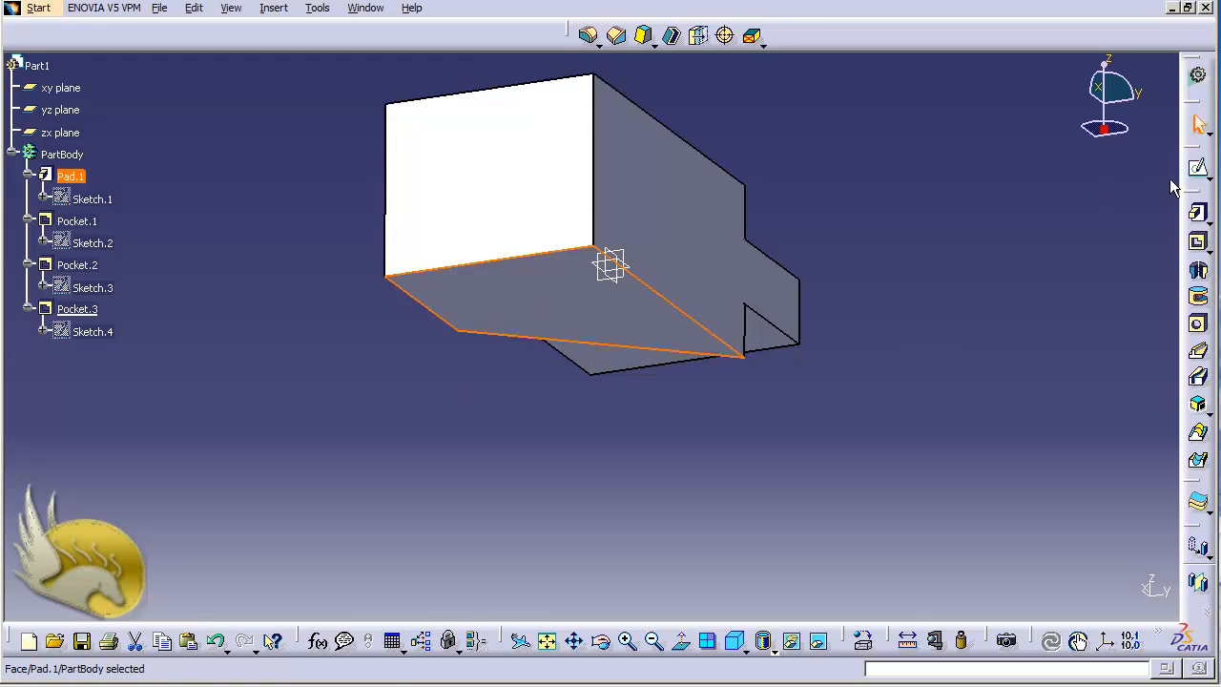
click(1199, 167)
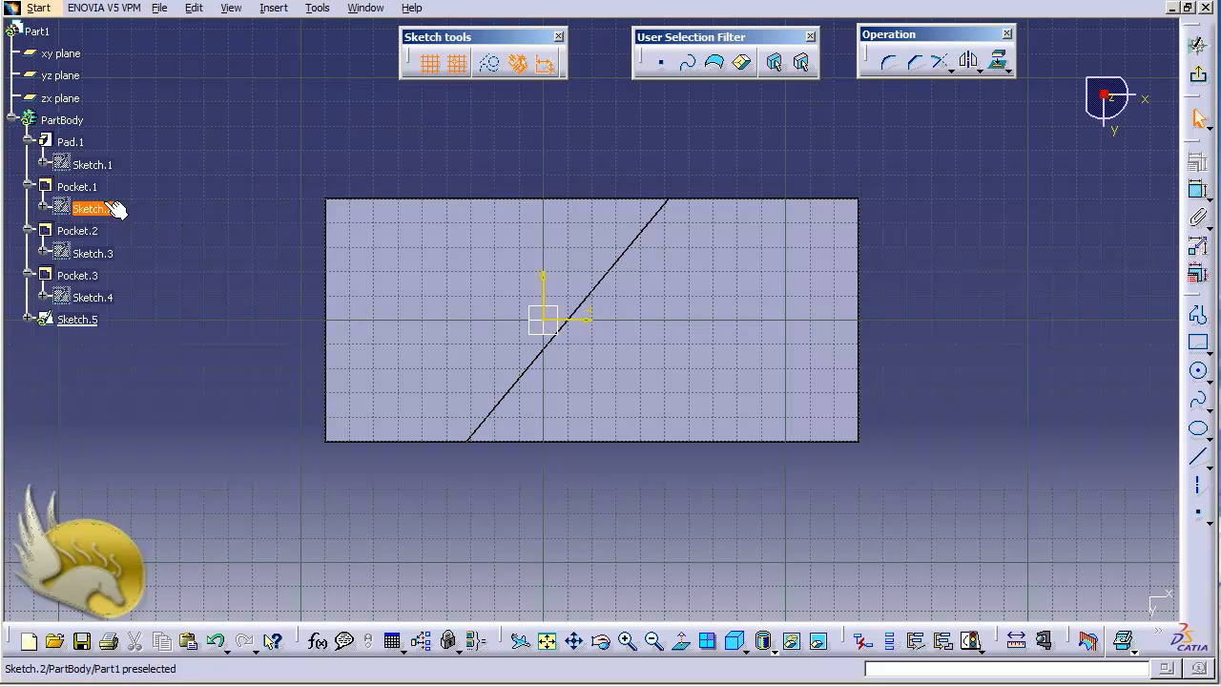
right_click(87, 210)
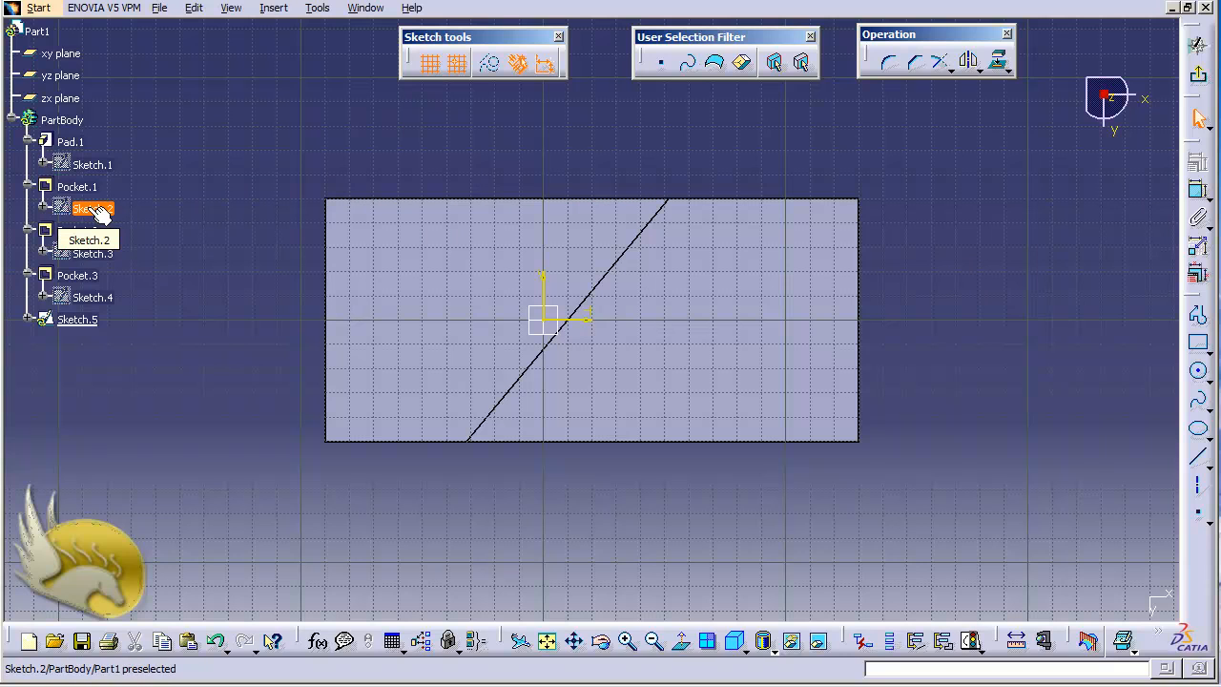
right_click(90, 211)
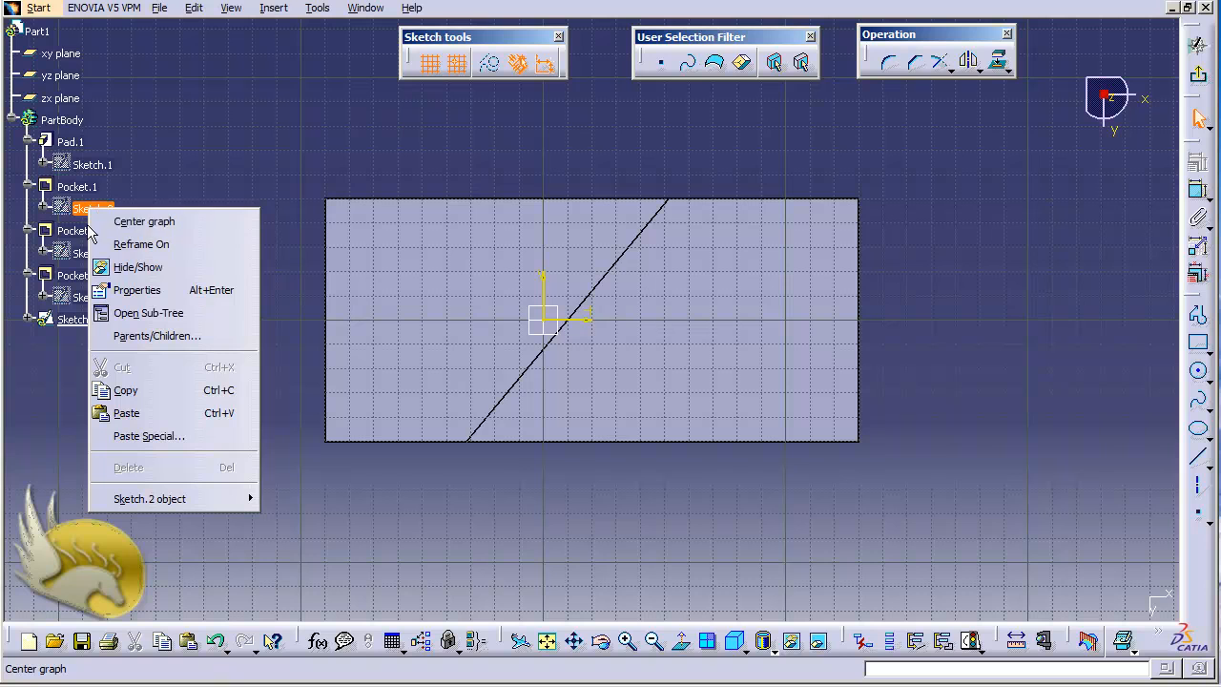
click(148, 290)
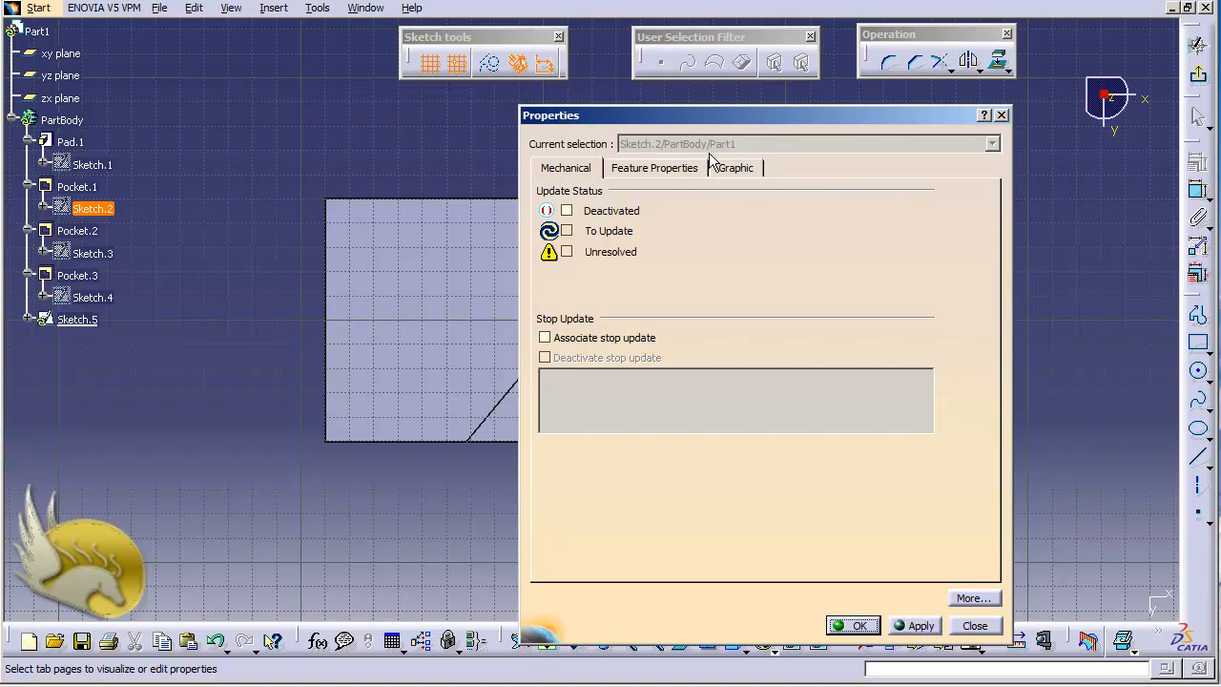
click(975, 625)
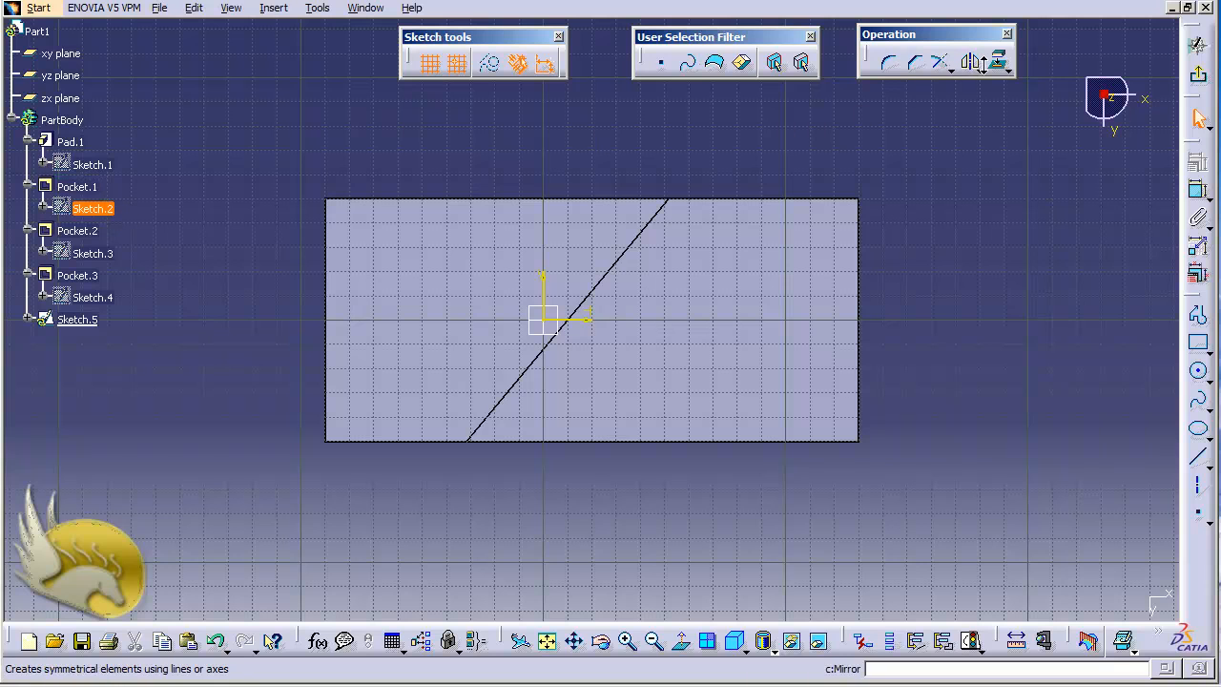
click(997, 63)
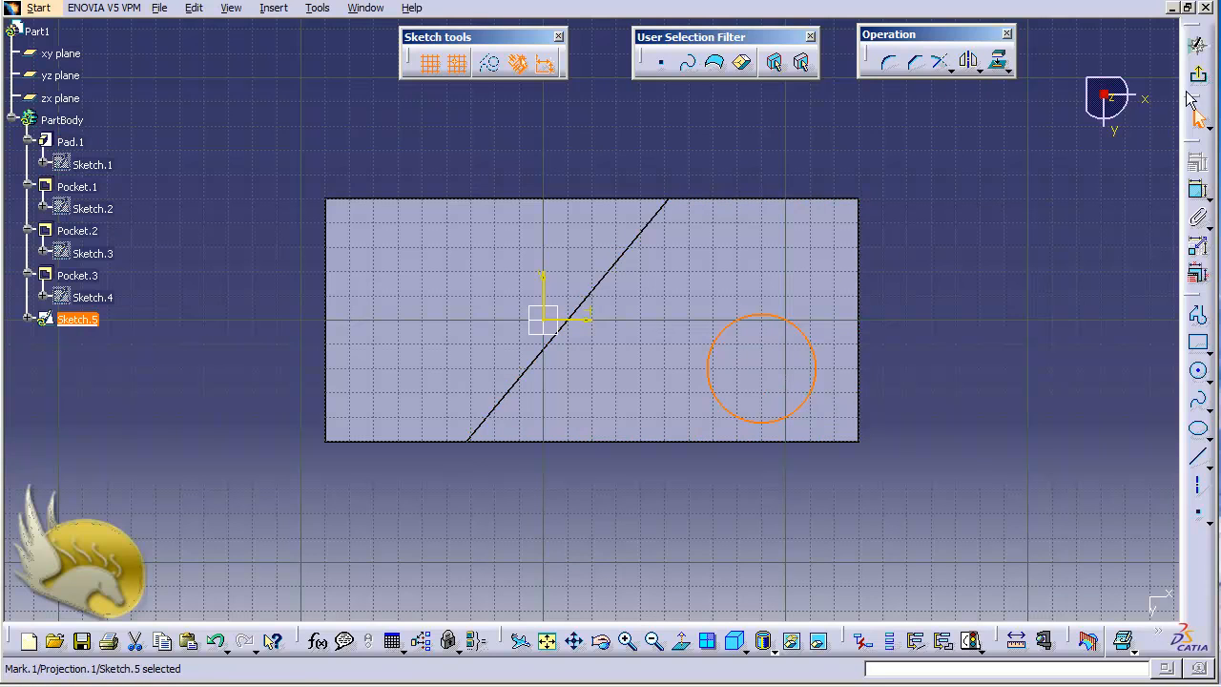
click(1197, 46)
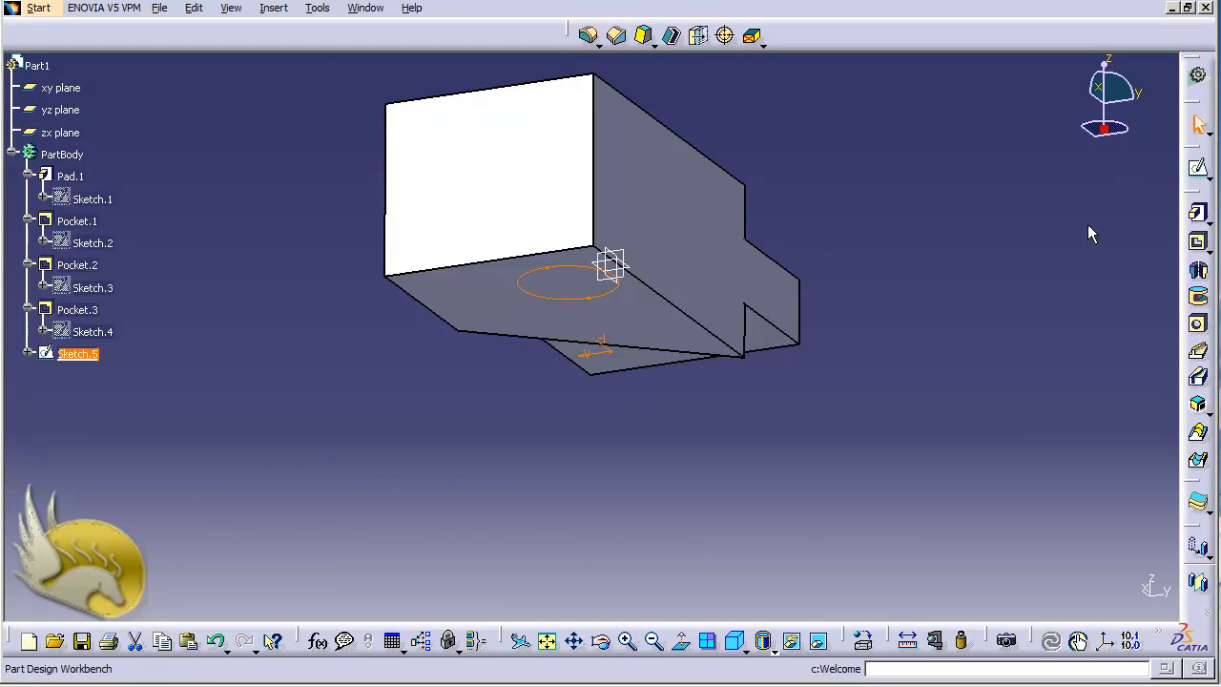
Cut a 20 mm deep pocket into the underside from the projected circle
click(1199, 245)
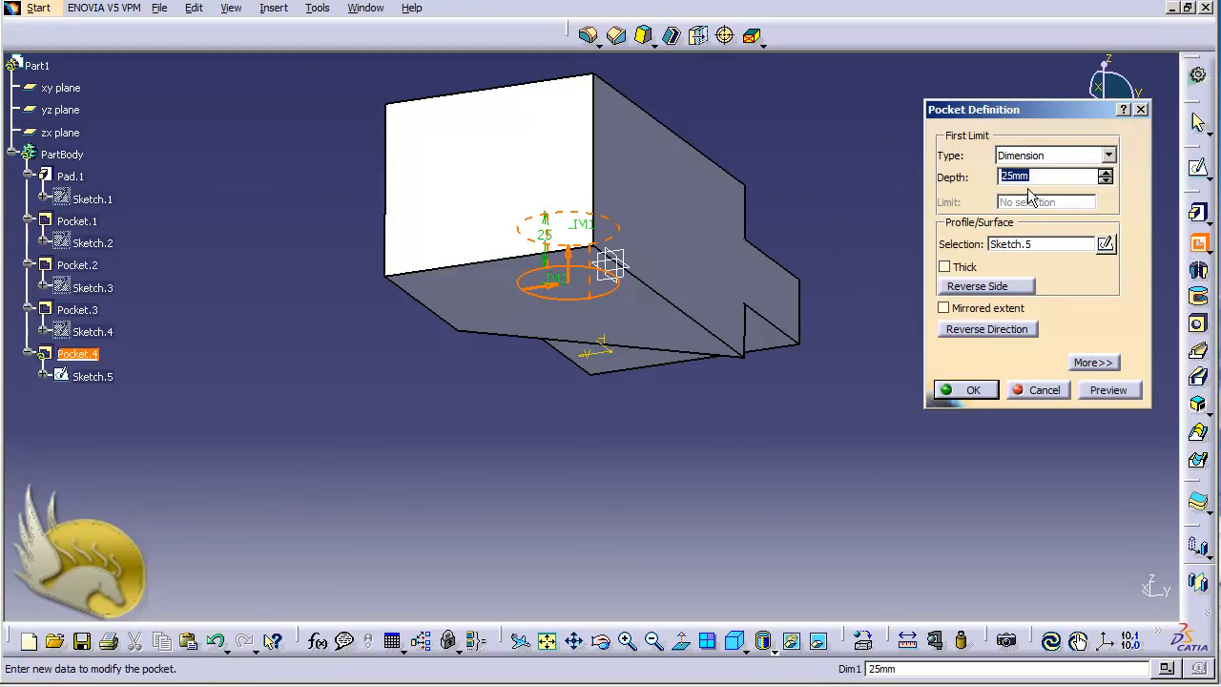
text(20)
click(986, 391)
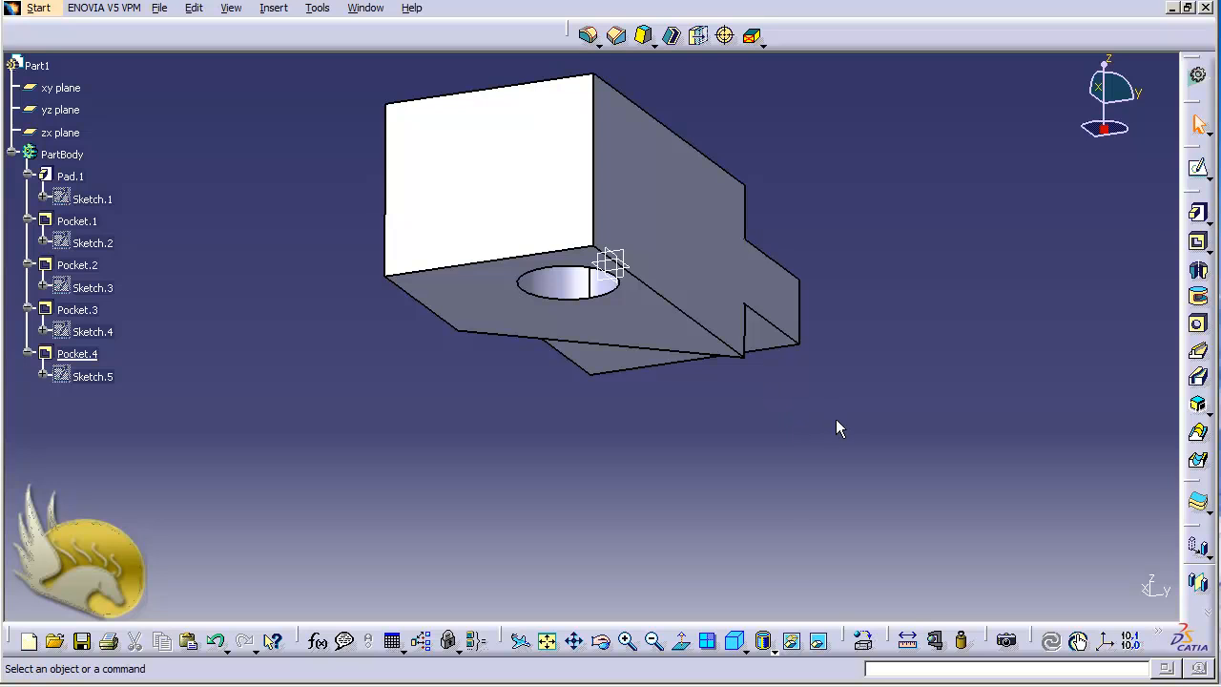
Sketch a closed triangle on the block's end face, spanning its full left edge with the apex about 30 mm inward at mid-height
click(462, 203)
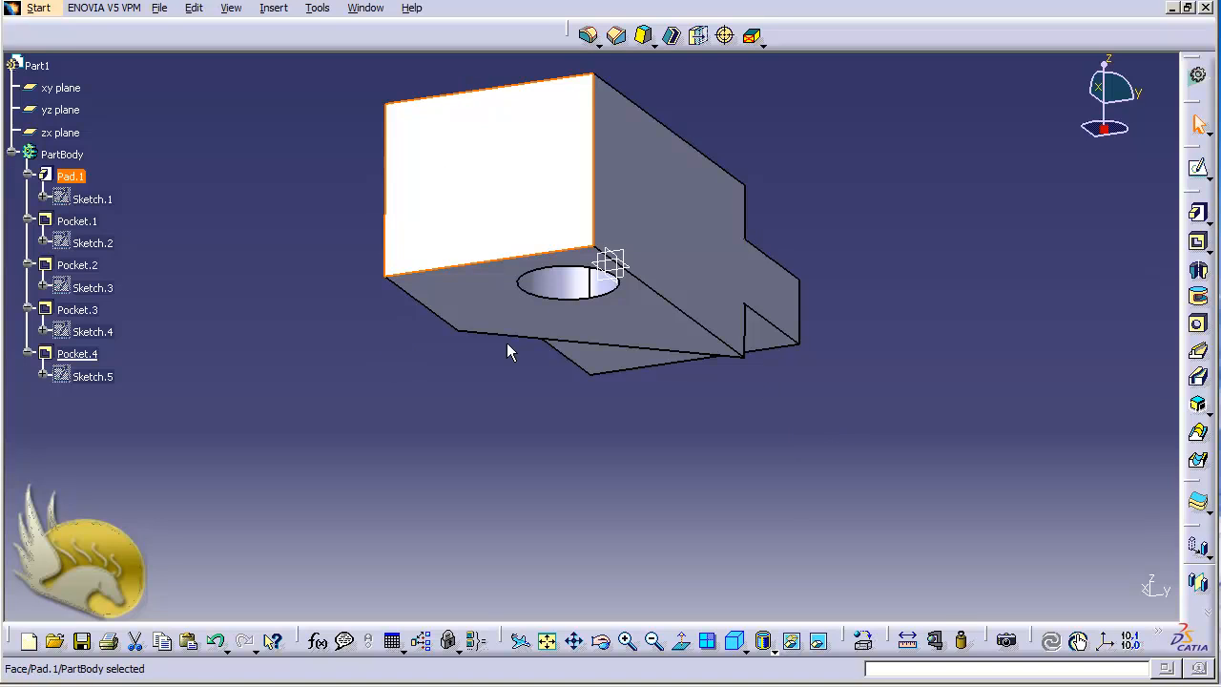
click(1197, 168)
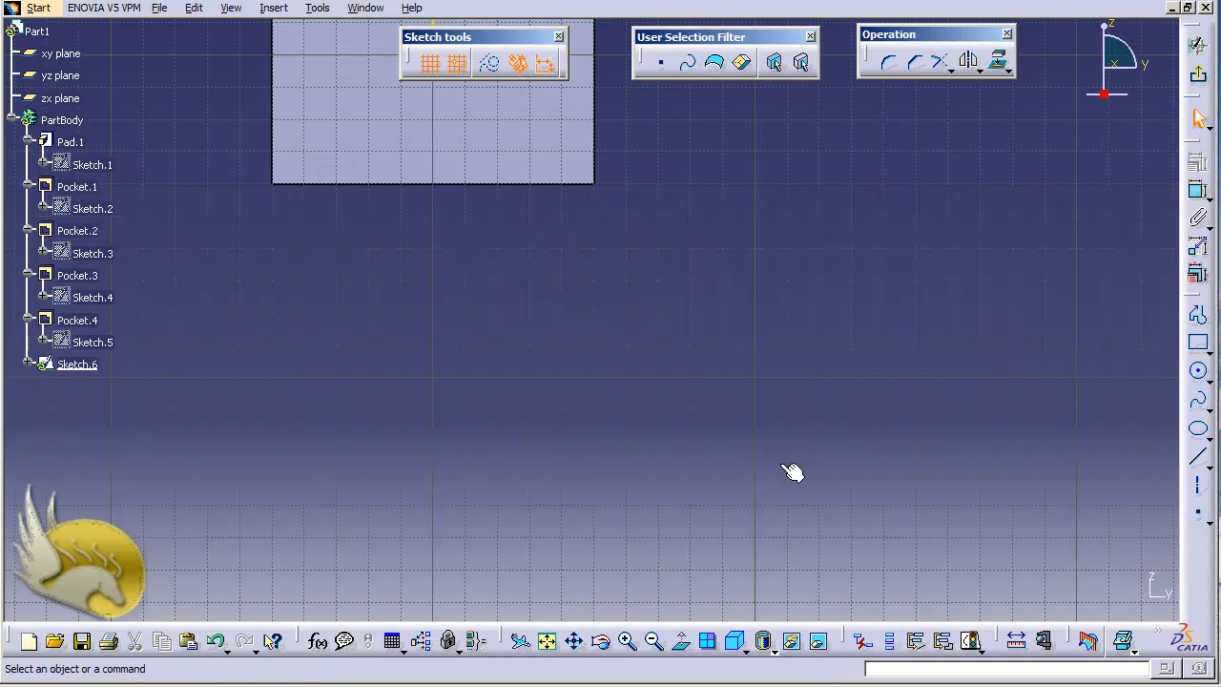
click(546, 640)
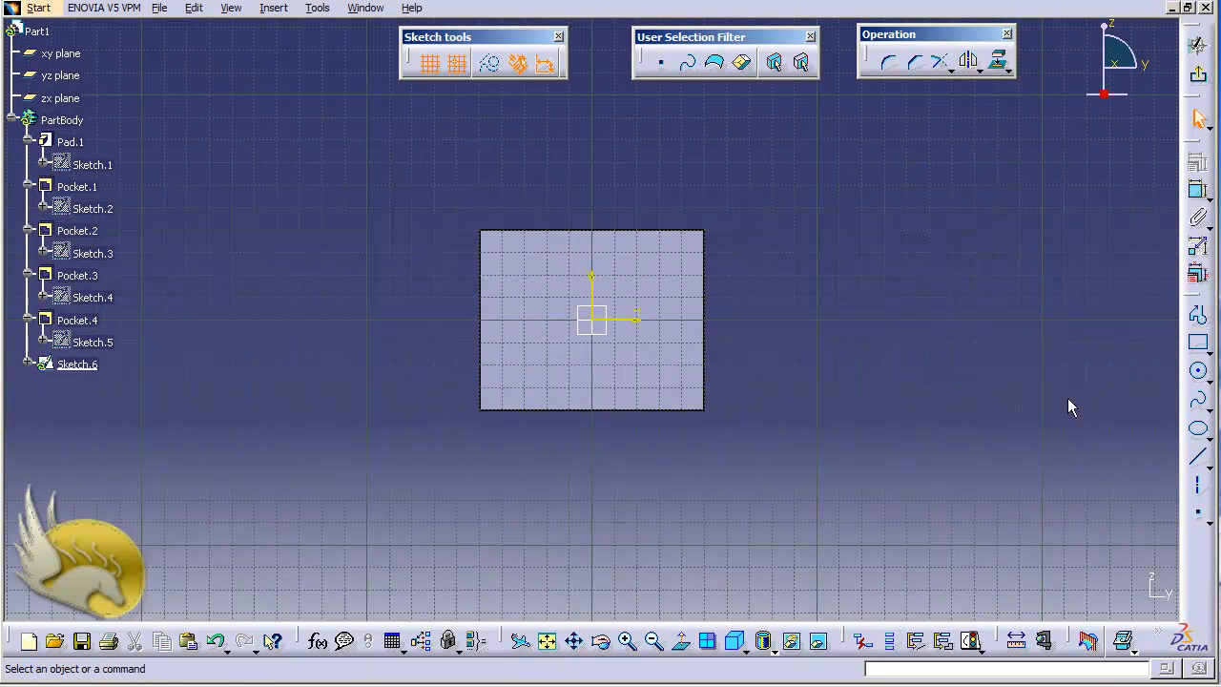
click(1197, 314)
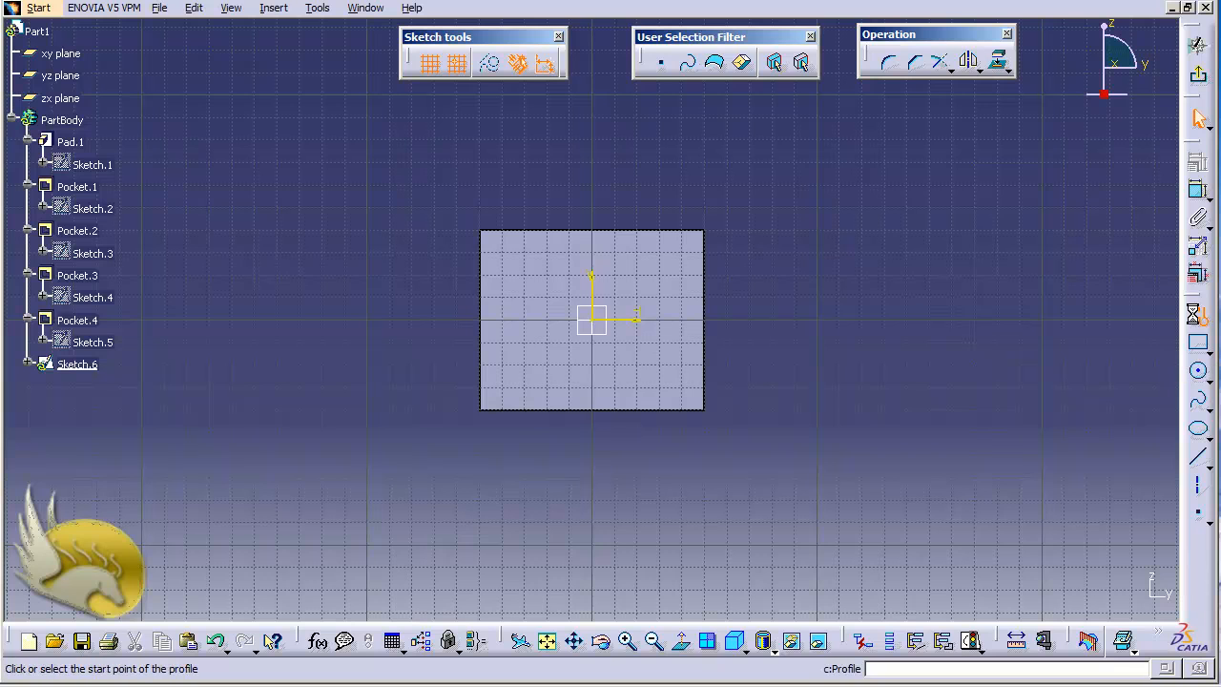
click(480, 231)
click(546, 319)
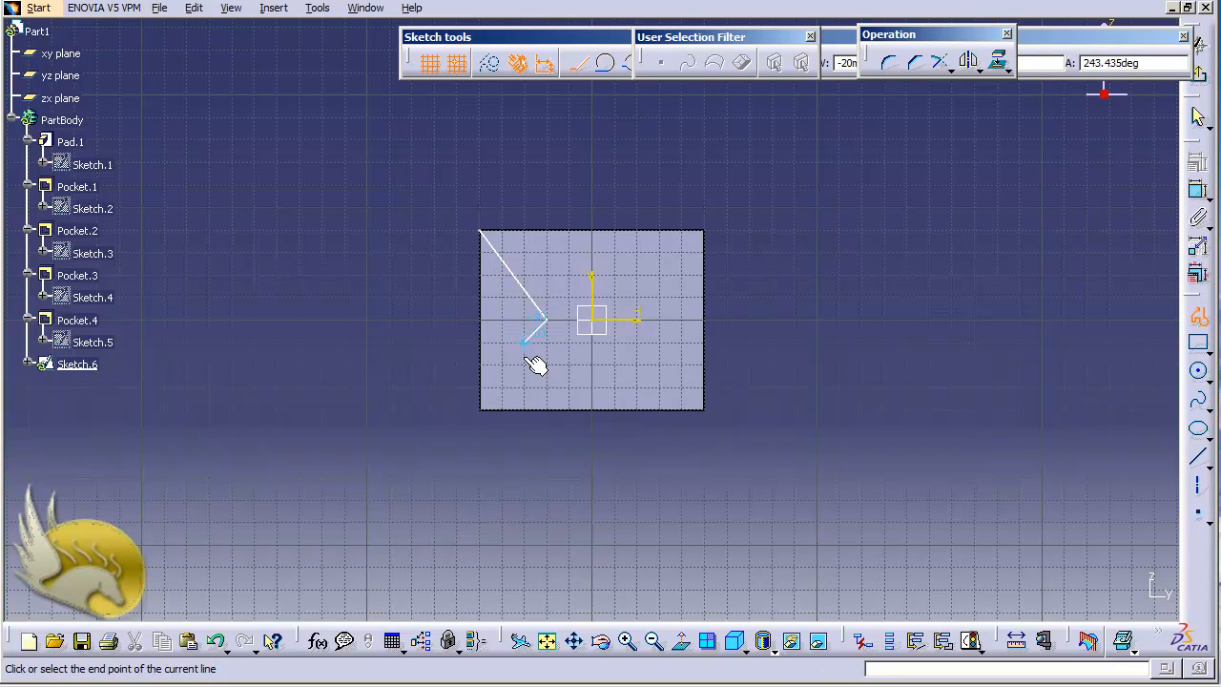
click(480, 410)
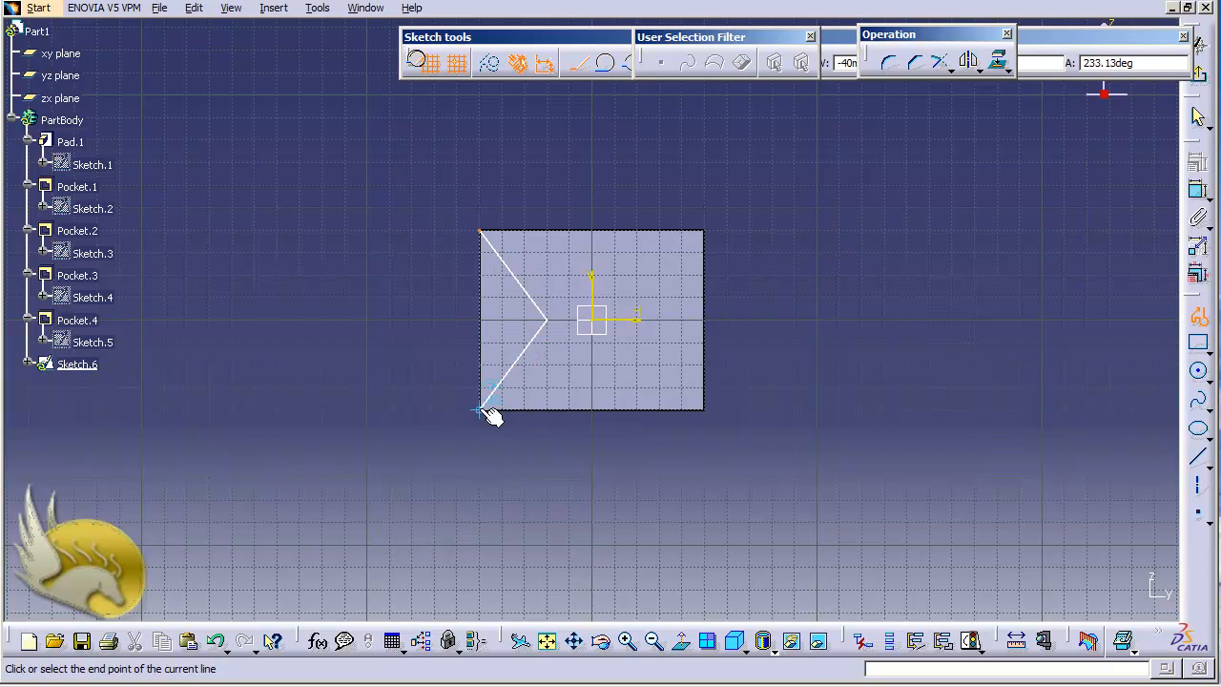
click(482, 232)
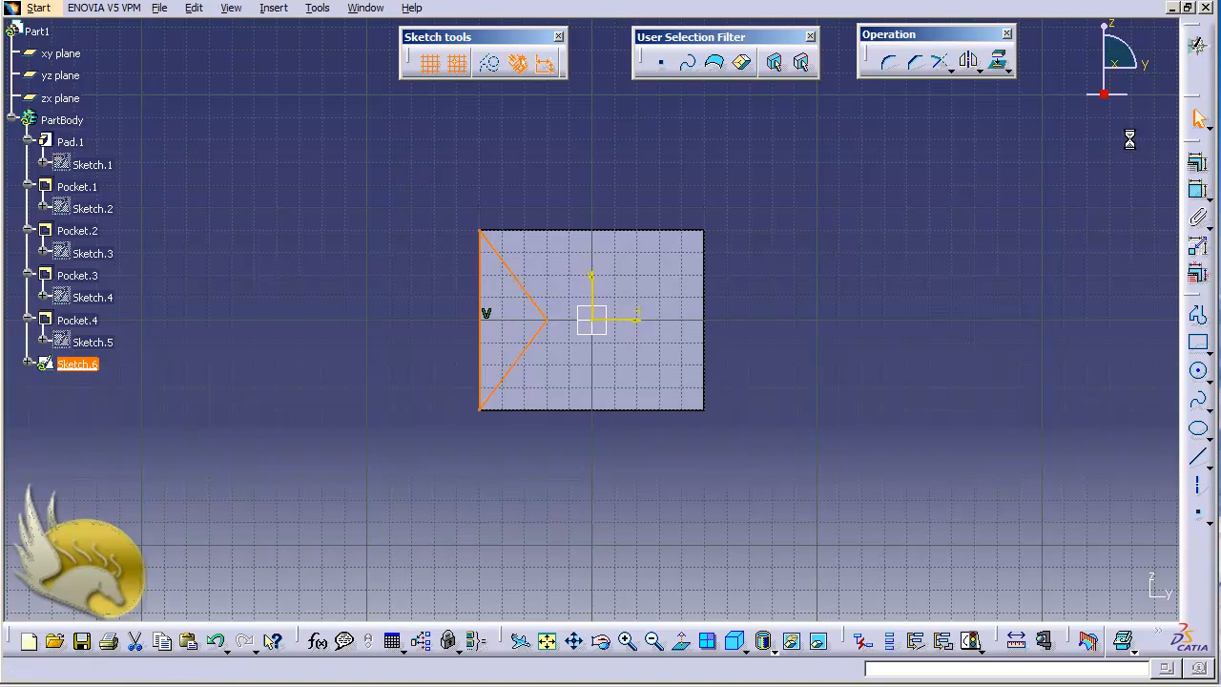
click(1199, 75)
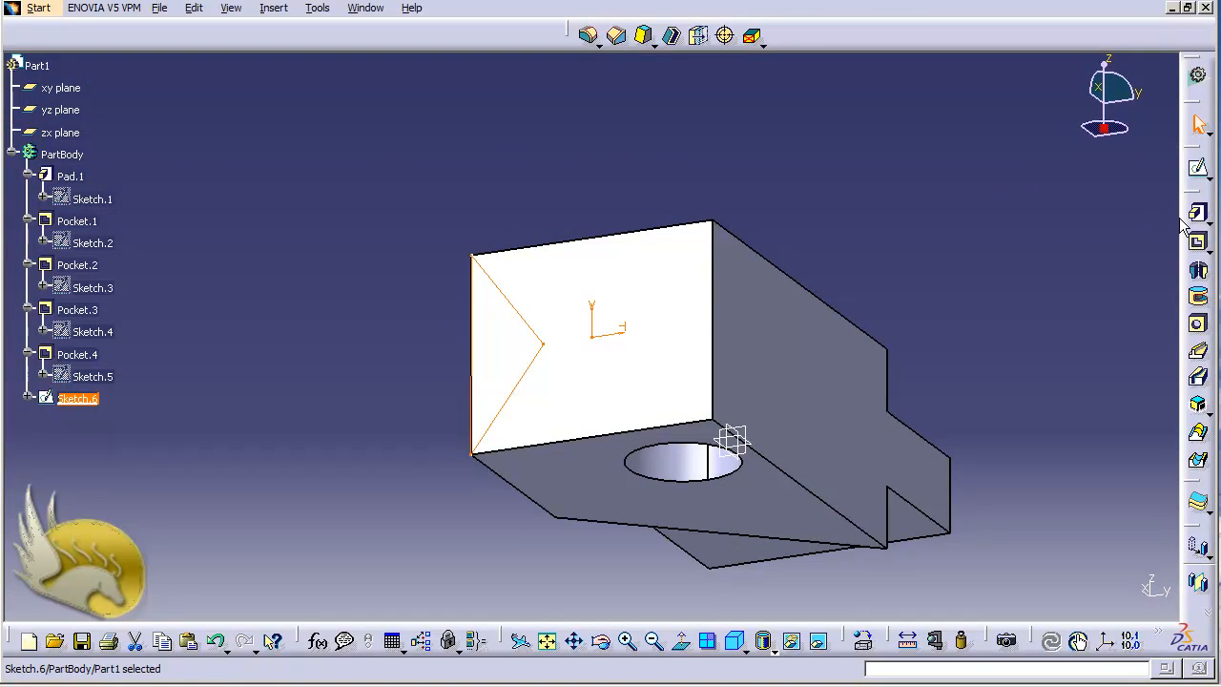
Cut a pocket from the triangle sketch on the end face through the block, using the Up to last limit
click(1199, 246)
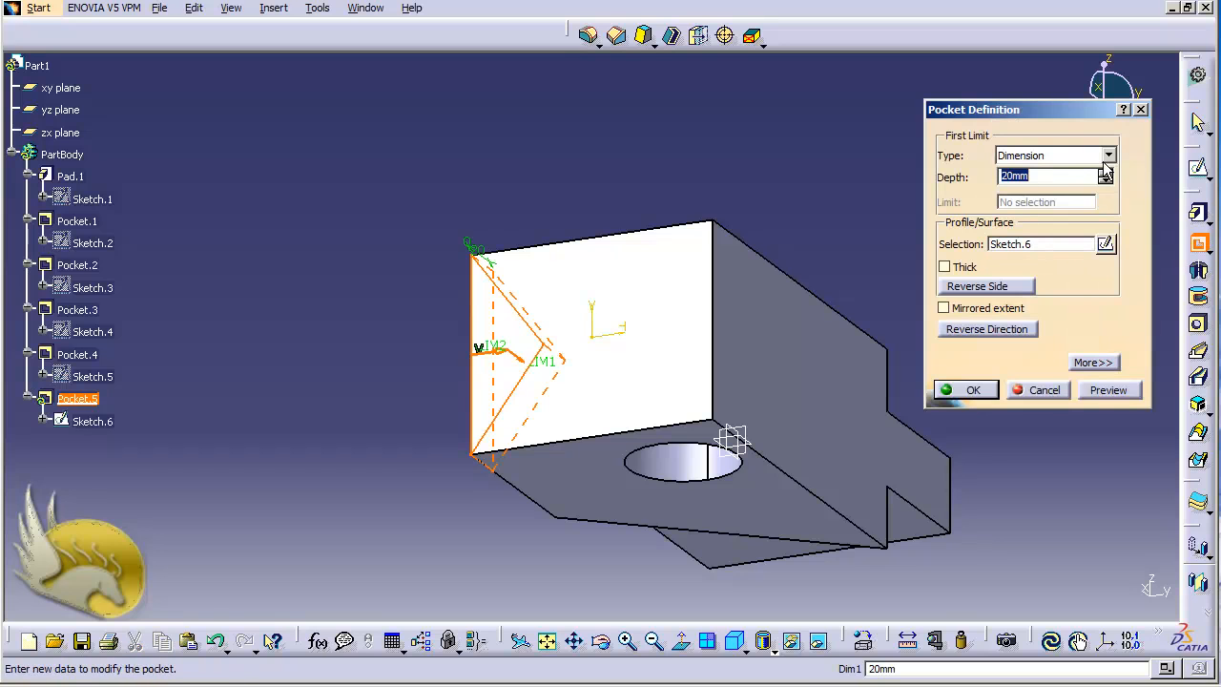
click(1108, 160)
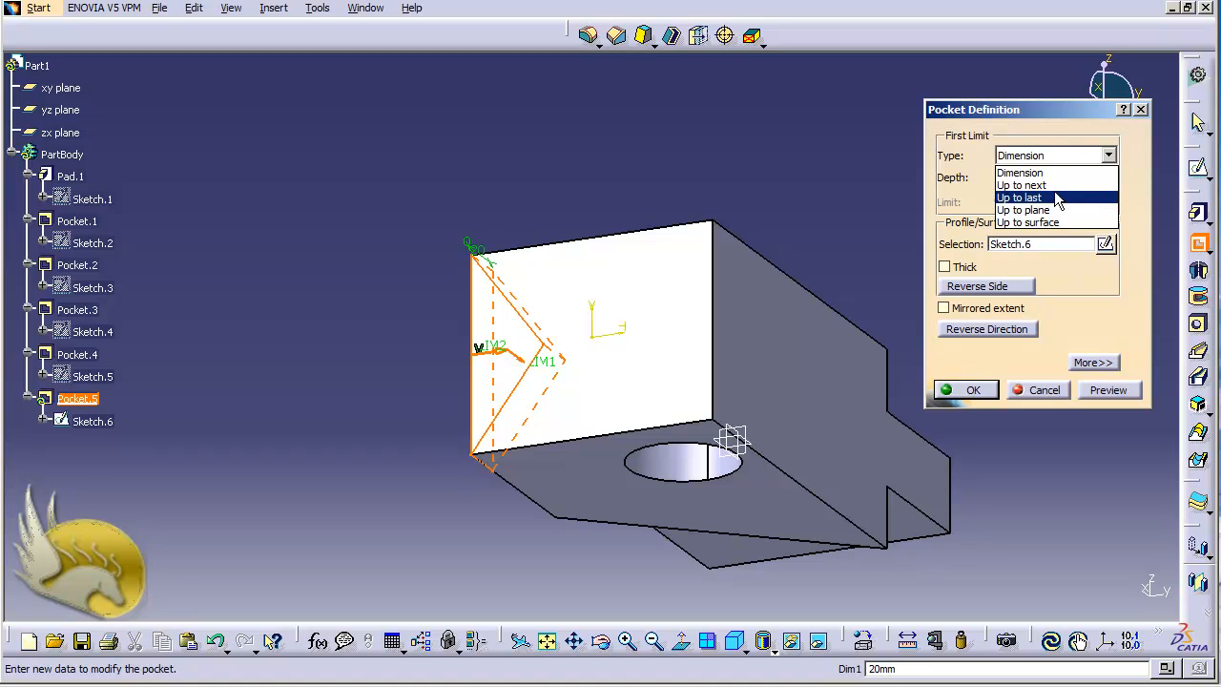
click(1052, 196)
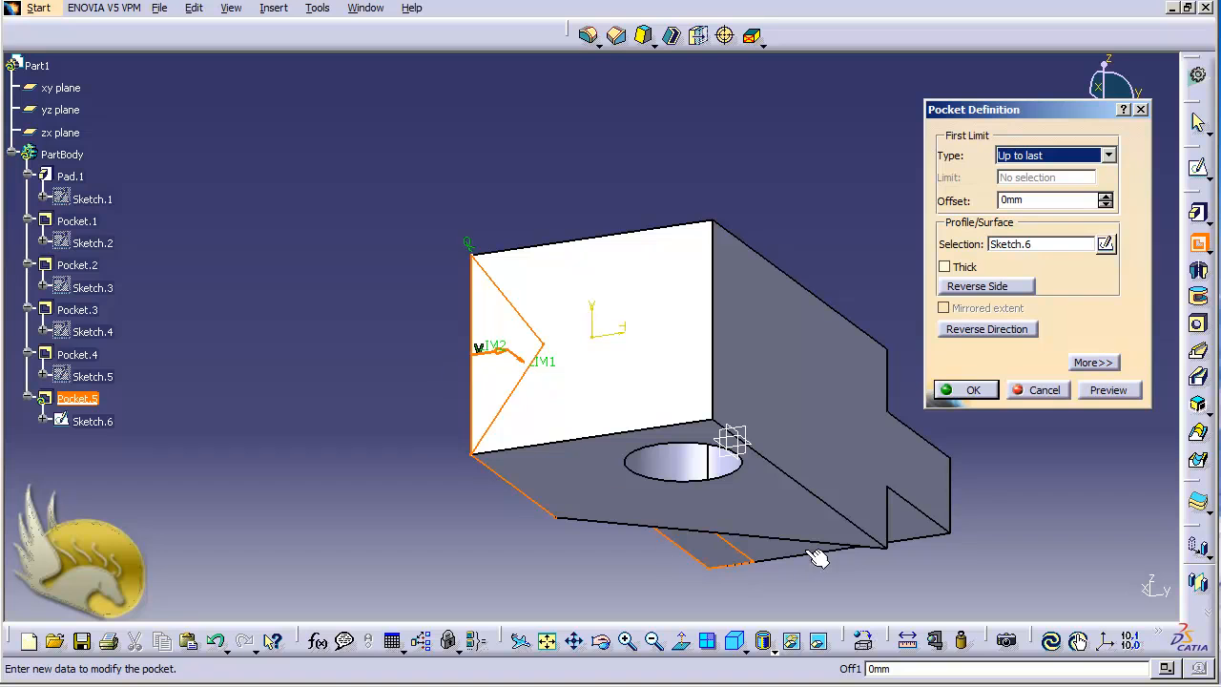
click(968, 390)
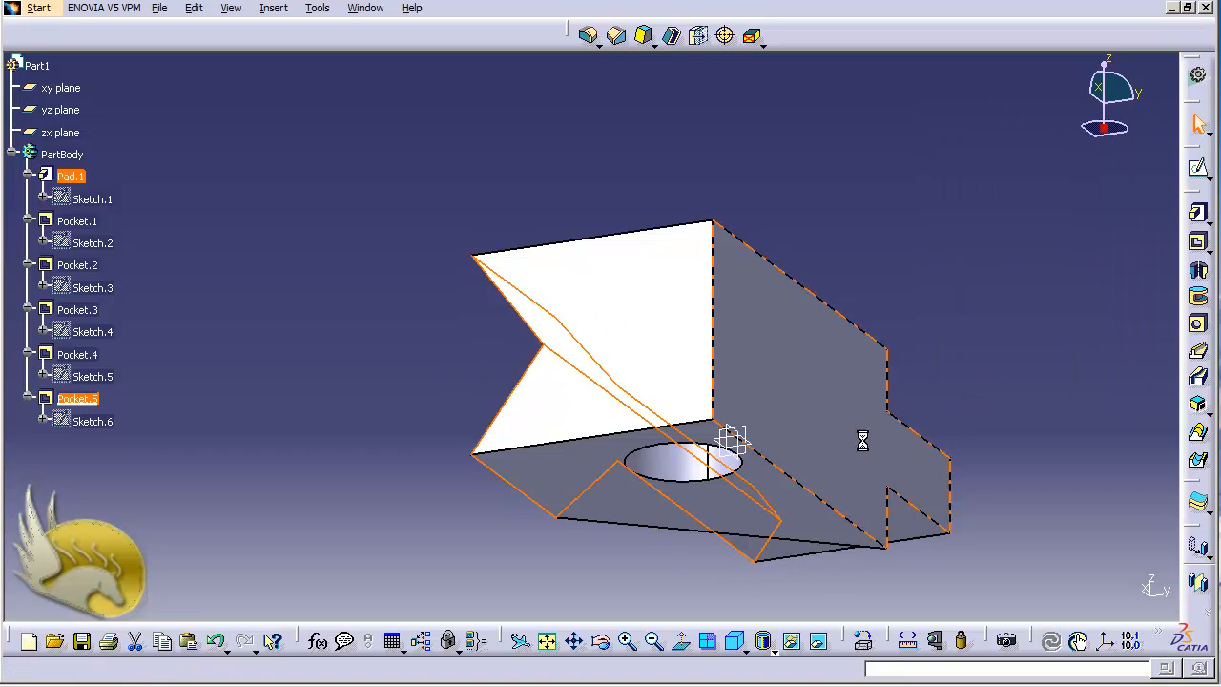
click(305, 343)
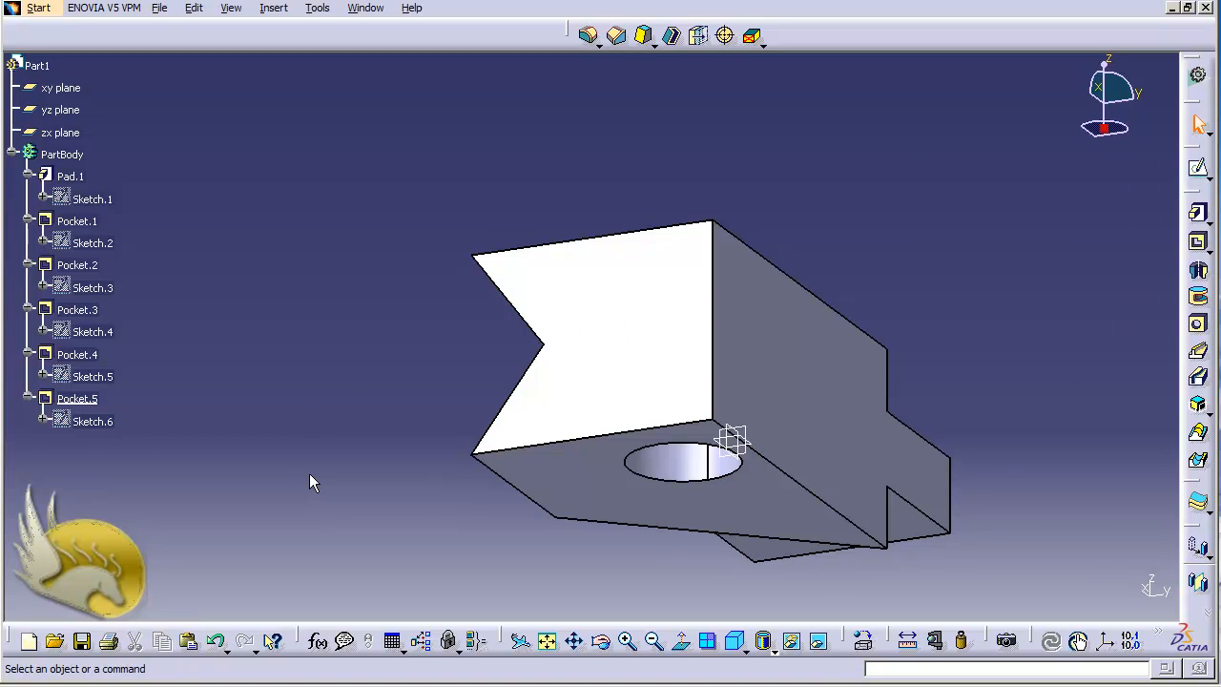
Start another Pocket and expand its definition to show the second limit, direction and thin pocket options
click(601, 641)
drag(435, 450, 859, 361)
drag(430, 474, 525, 458)
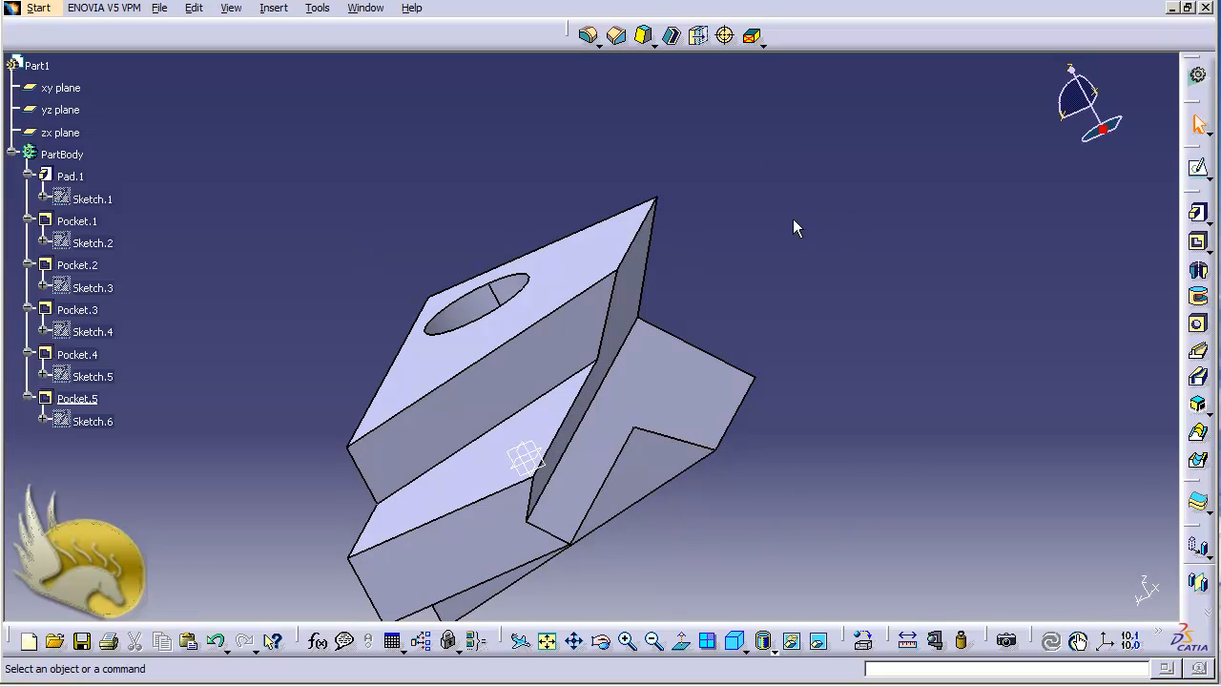
click(1199, 241)
click(1089, 361)
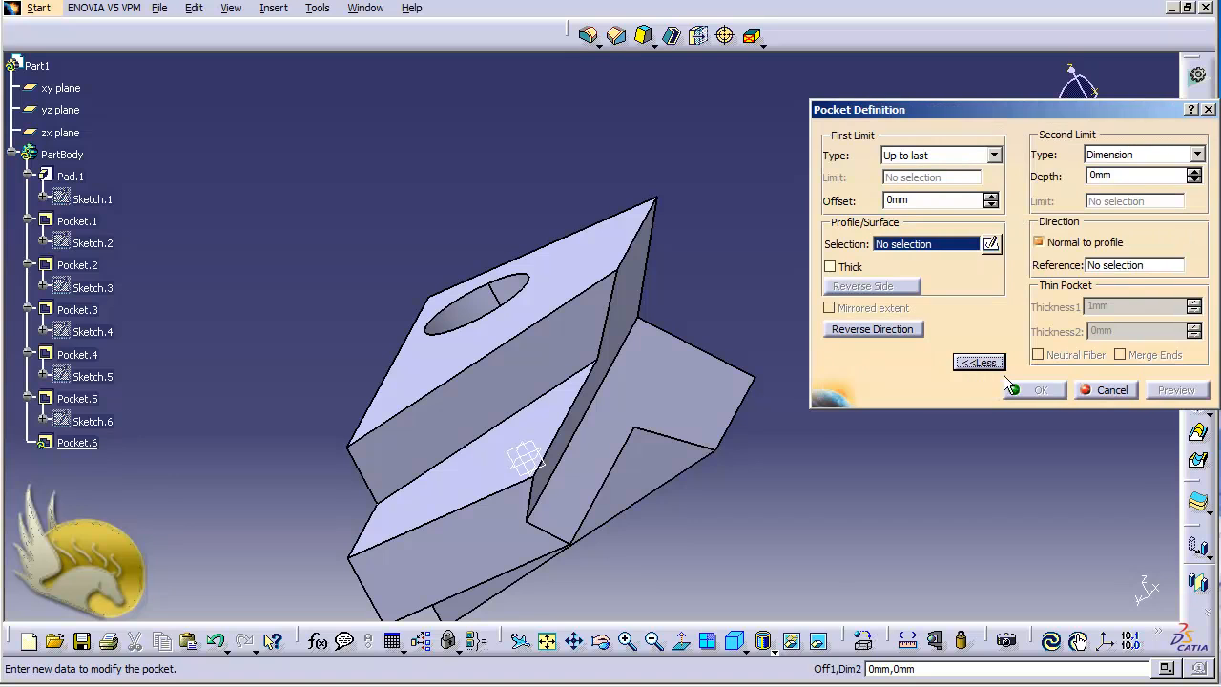